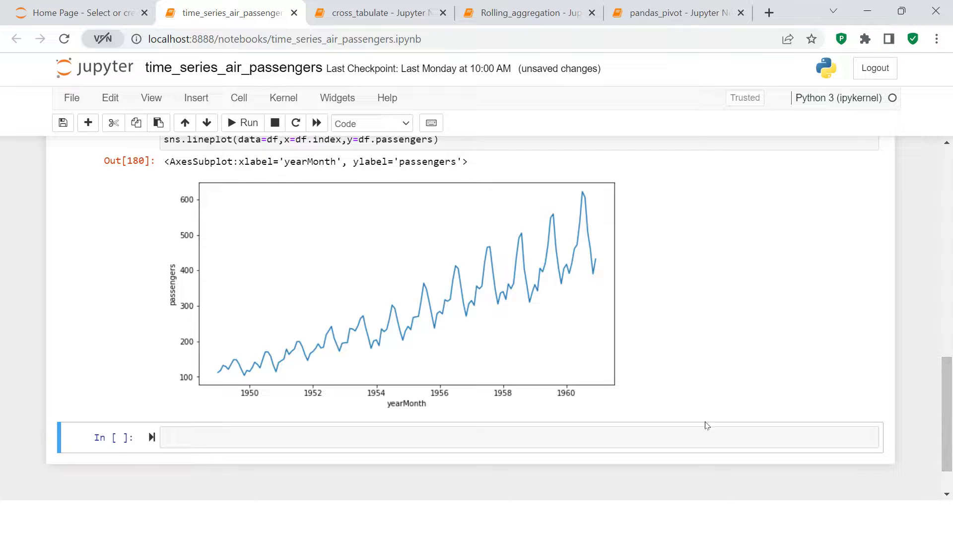
# In the empty cell, begin the assignment df['rollMean'] = df.passengers.
pyautogui.click(695, 438)
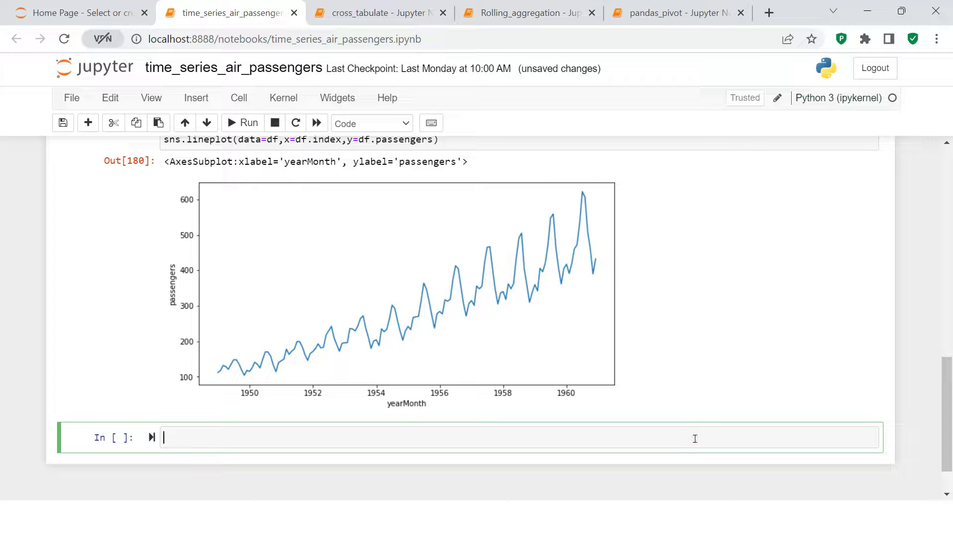
pyautogui.write('roll')
pyautogui.hotkey('ctrl', 'a')
pyautogui.press('BackSpace')
pyautogui.write('df')
pyautogui.write("['roll")
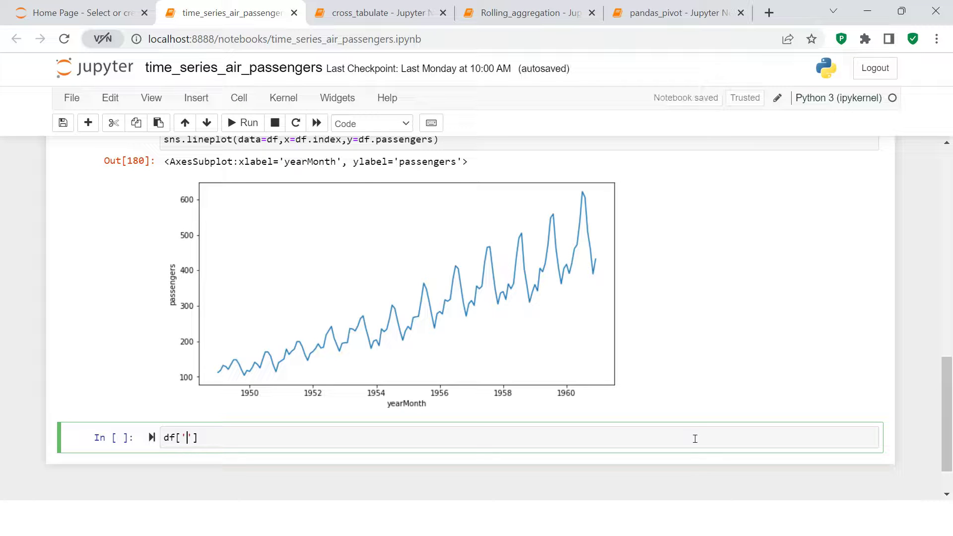
pyautogui.write("Mean']  =")
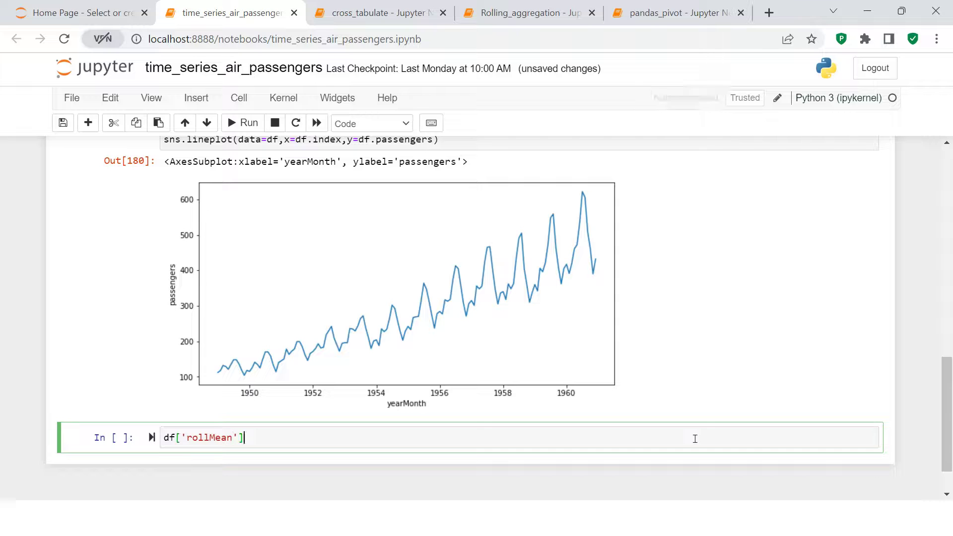
pyautogui.write(' df.passengers')
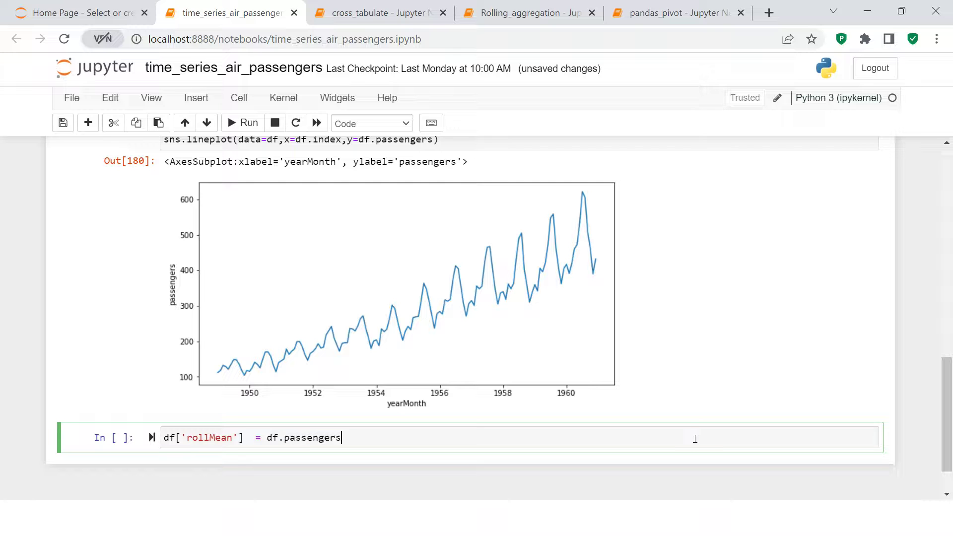
# Complete the rollMean expression with .rolling(window=12).mean() to compute a 12-period rolling mean.
pyautogui.write('.ro')
pyautogui.press('Tab')
pyautogui.press('Return')
pyautogui.write('(win')
pyautogui.press('Tab')
pyautogui.press('Return')
pyautogui.hotkey('ctrl', 'shift', 'Left')
pyautogui.hotkey('ctrl', 'shift', 'Left')
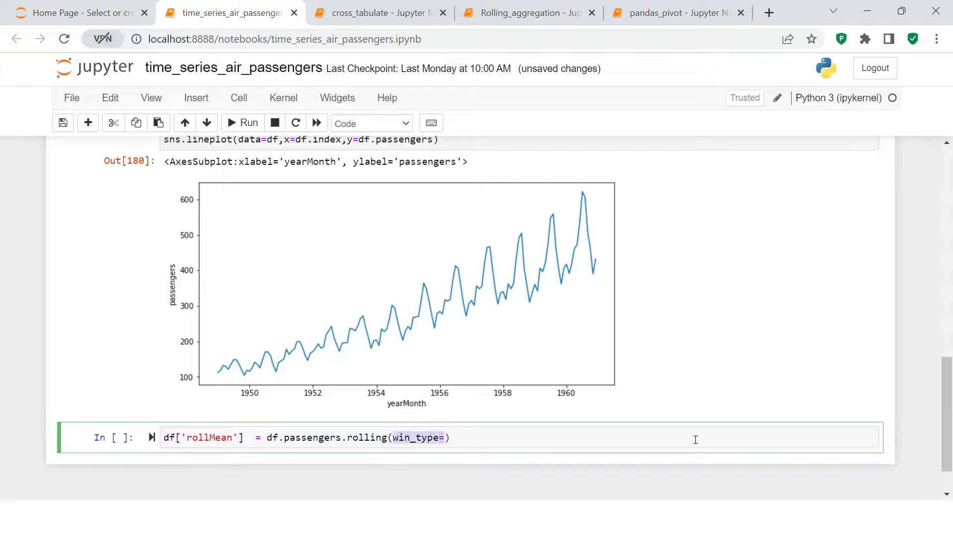
pyautogui.write('window=')
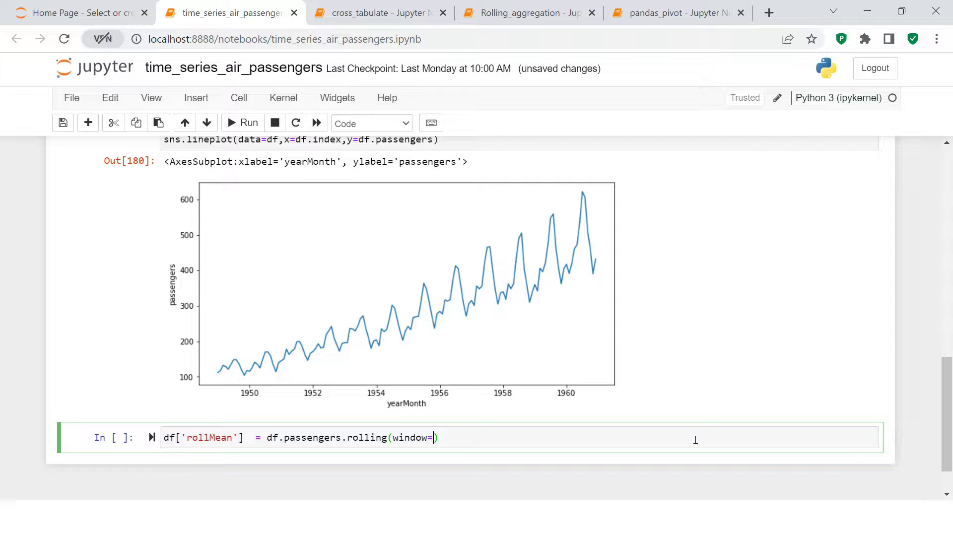
pyautogui.write('12).mean(')
# Duplicate the rollMean assignment onto a second line of the same cell.
pyautogui.hotkey('ctrl', 'a')
pyautogui.hotkey('ctrl', 'c')
pyautogui.press('End')
pyautogui.press('Return')
pyautogui.hotkey('ctrl', 'v')
# Rename the target column in the second line to rollStd.
pyautogui.press('Home')
pyautogui.press('Right')
pyautogui.press('Right')
pyautogui.press('Right')
pyautogui.press('Right')
pyautogui.hotkey('ctrl', 'shift', 'Right')
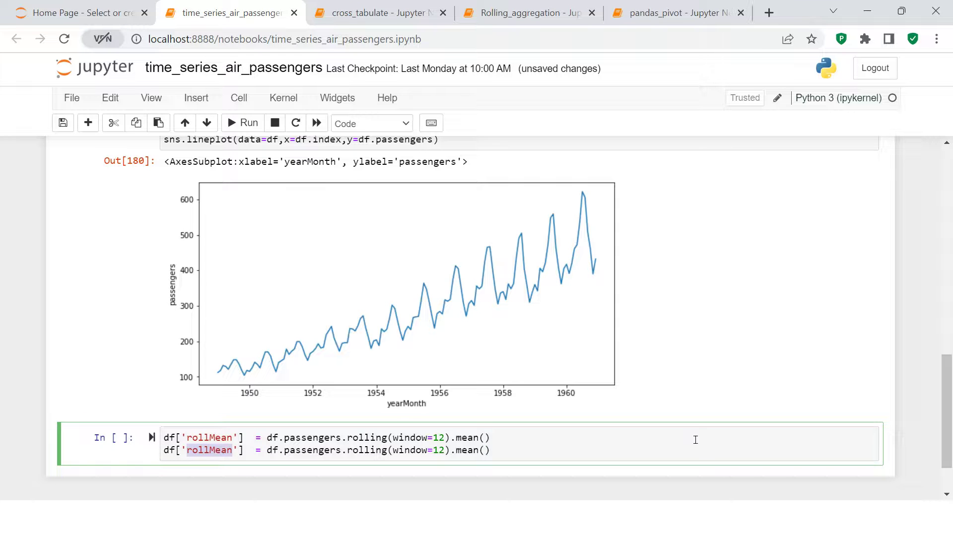
pyautogui.press('End')
pyautogui.press('Home')
pyautogui.press('Right')
pyautogui.press('Right')
pyautogui.hotkey('ctrl', 'Right')
pyautogui.hotkey('ctrl', 'Right')
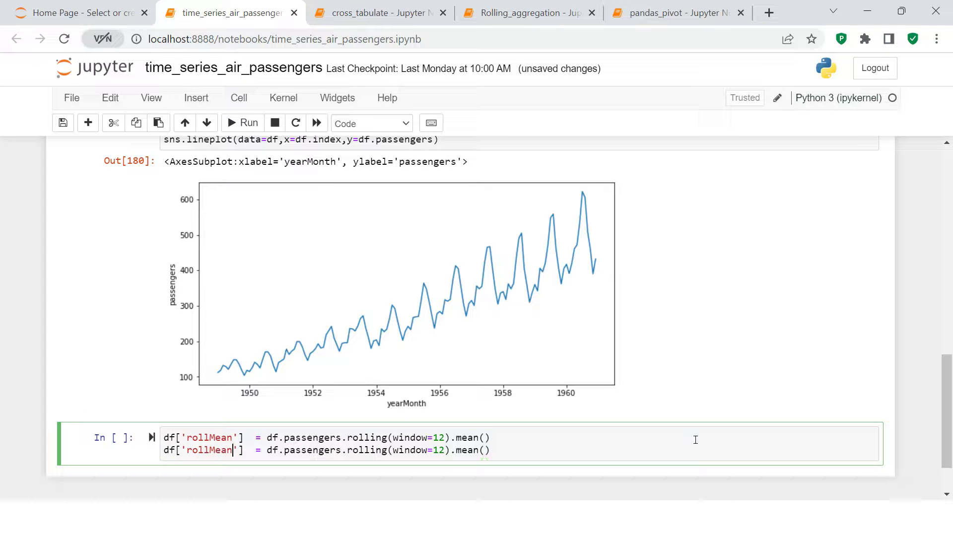
pyautogui.hotkey('shift', 'Left')
pyautogui.hotkey('shift', 'Left')
pyautogui.hotkey('shift', 'Left')
pyautogui.hotkey('shift', 'Left')
pyautogui.write('Std')
# Change the aggregation on the rollStd line to std() and run the cell.
pyautogui.press('End')
pyautogui.press('Left')
pyautogui.press('Left')
pyautogui.hotkey('ctrl', 'shift', 'Left')
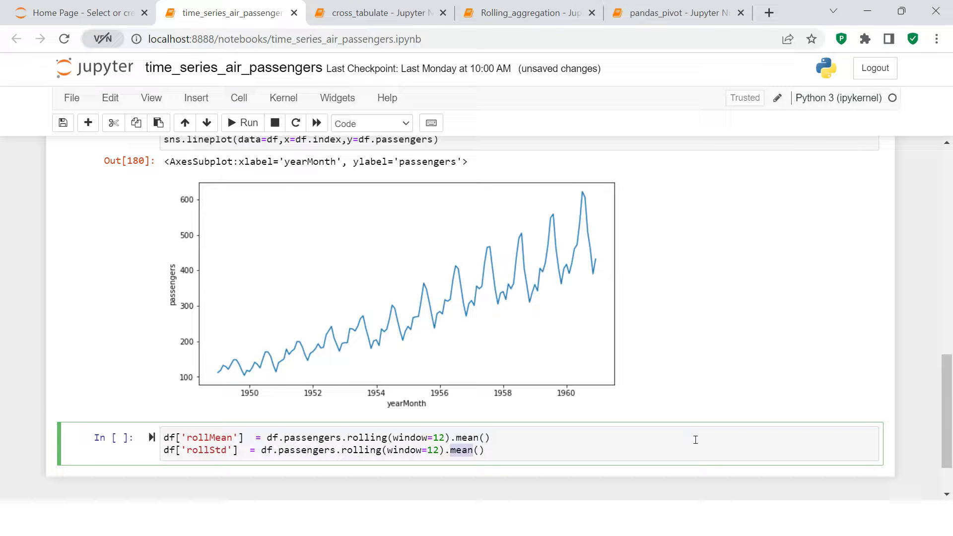
pyautogui.write('std')
pyautogui.press('End')
pyautogui.hotkey('shift', 'Return')
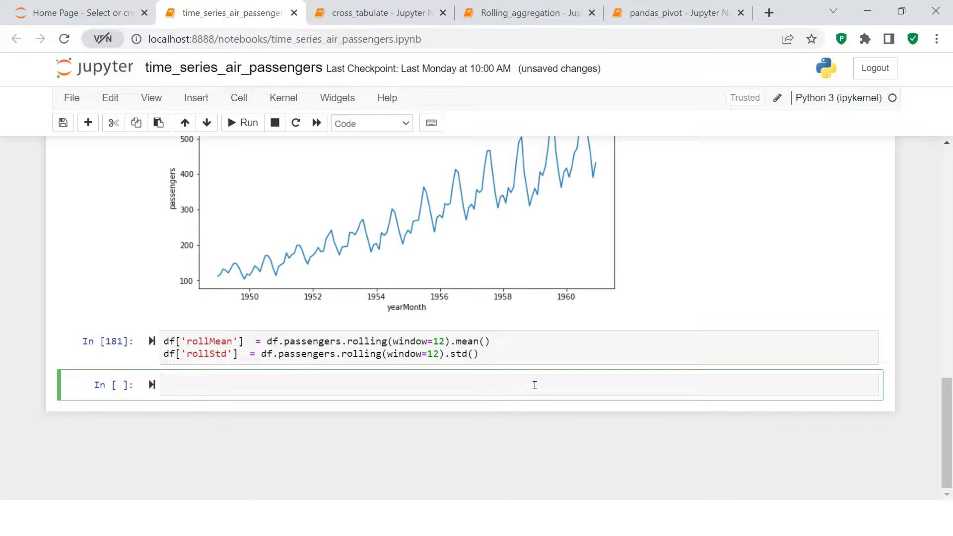
# In the new cell, begin a seaborn line plot with sns.lineplot(data=df,x=df.index, as its first arguments.
pyautogui.write('sns.lineplot(data=df,x')
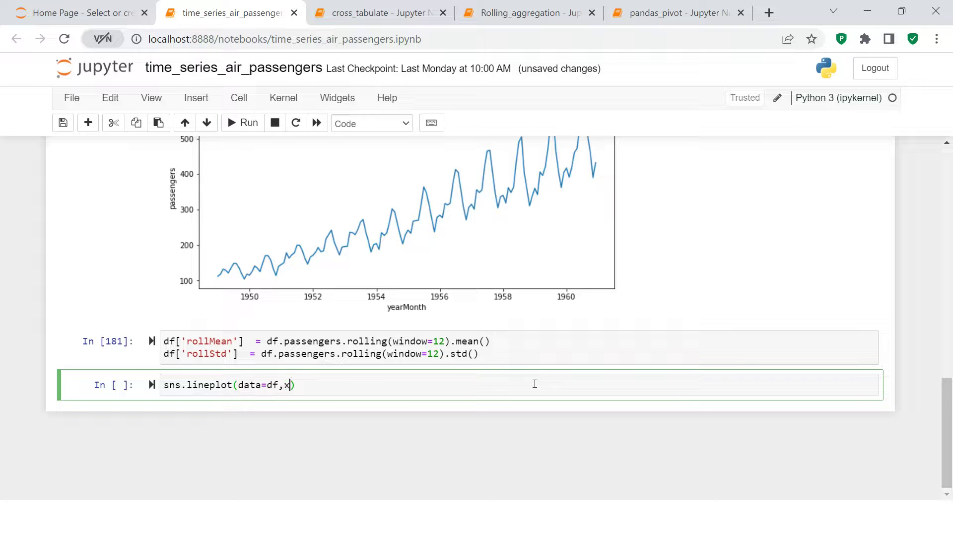
pyautogui.write("='y")
pyautogui.press('BackSpace')
pyautogui.press('BackSpace')
pyautogui.press('BackSpace')
pyautogui.press('BackSpace')
pyautogui.write('x=df.in')
pyautogui.press('Tab')
pyautogui.press('Return')
pyautogui.write(',')
# Check the column name in the df.head() output, complete the line plot with y=df.passengers, and run the cell.
pyautogui.scroll(5, 252, 304)
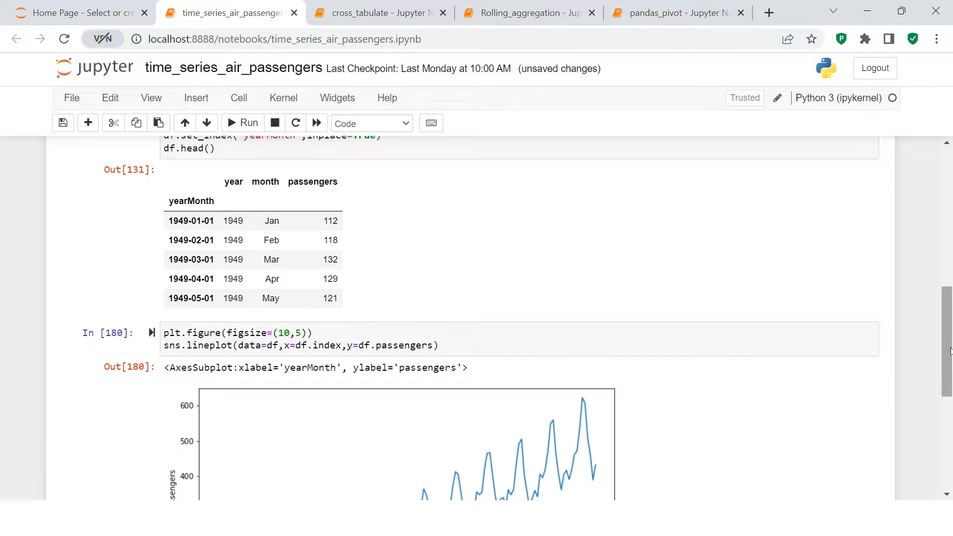
pyautogui.doubleClick(318, 181)
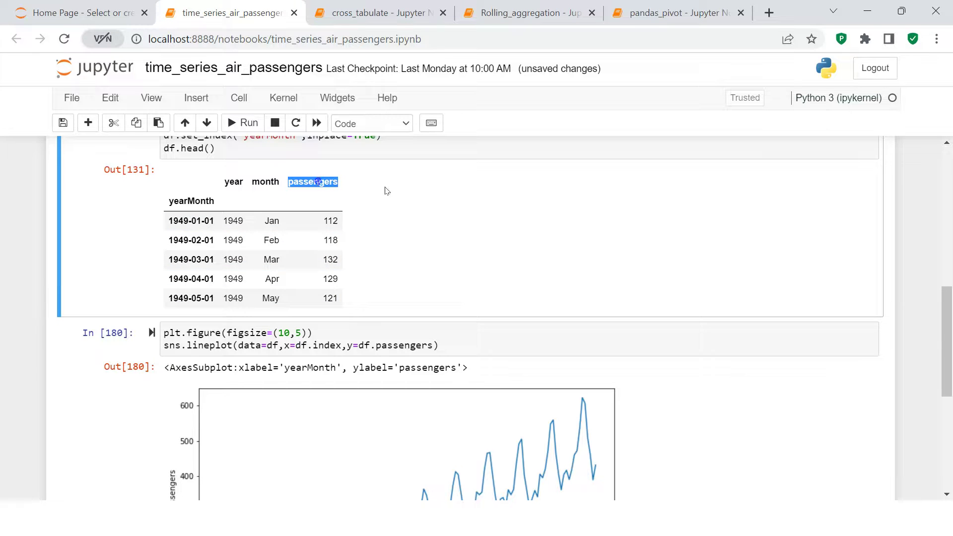
pyautogui.scroll(-5, 318, 181)
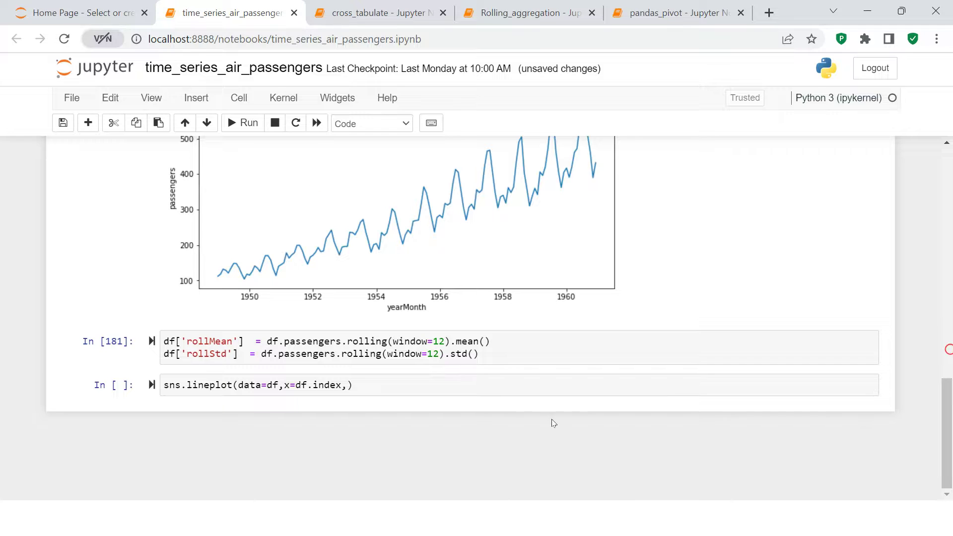
pyautogui.click(508, 379)
pyautogui.press('Left')
pyautogui.write('y=df.')
pyautogui.press('Tab')
pyautogui.write('pa')
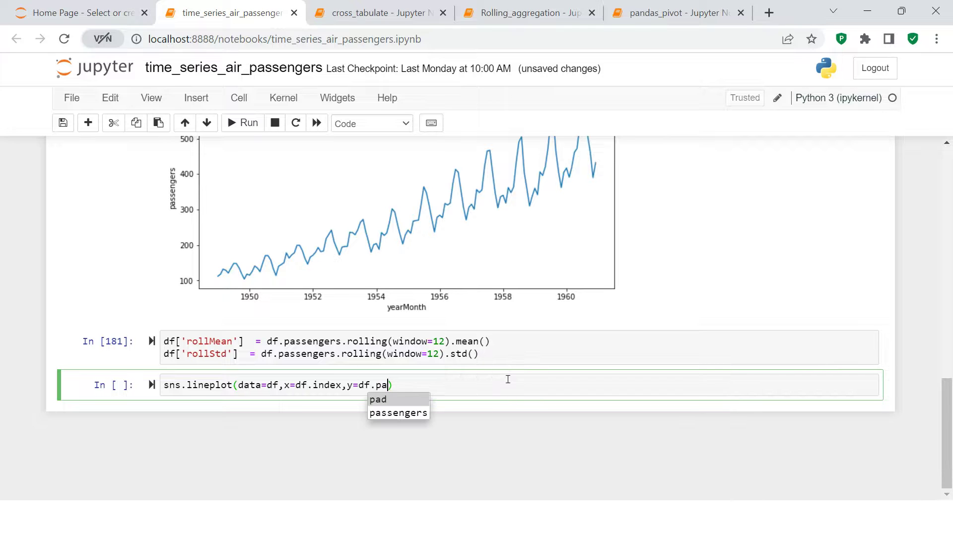
pyautogui.write('ssengers')
pyautogui.hotkey('ctrl', 'Return')
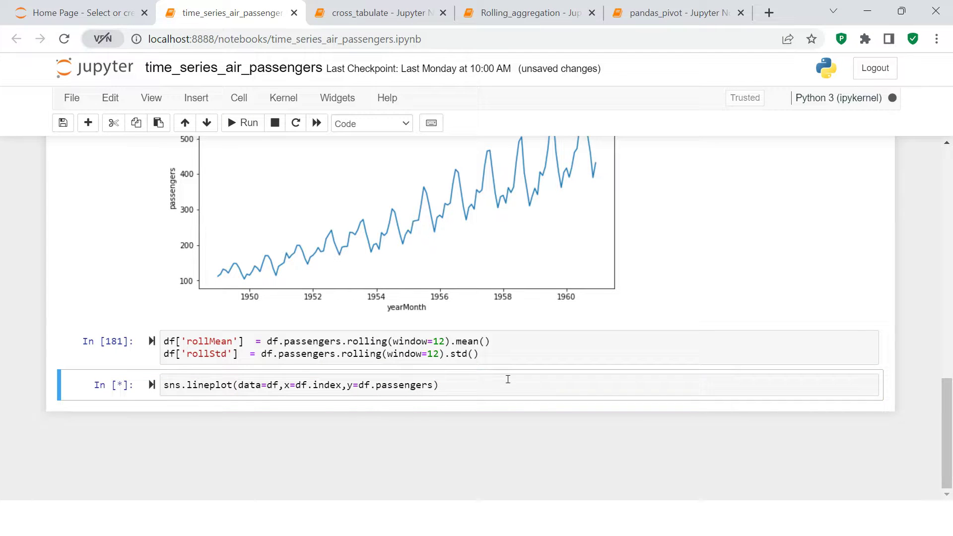
# Insert a plt.figure call on a new line above the passengers line plot in the last cell.
pyautogui.scroll(-3, 950, 401)
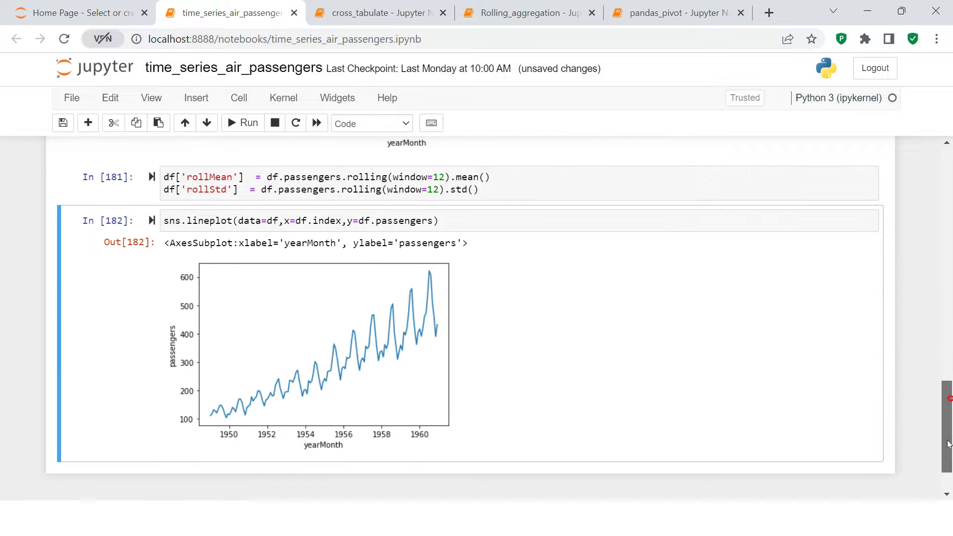
pyautogui.click(454, 221)
pyautogui.press('Home')
pyautogui.press('Return')
pyautogui.write('plt')
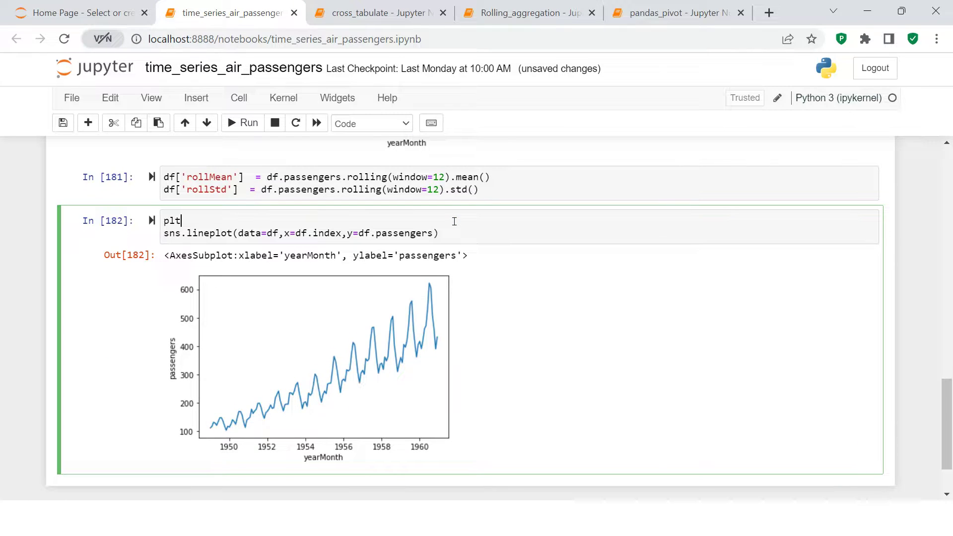
pyautogui.write('.fig')
pyautogui.press('Tab')
pyautogui.press('Down')
pyautogui.press('Down')
pyautogui.press('Down')
pyautogui.press('Down')
pyautogui.press('Down')
pyautogui.press('Return')
# Give the plt.figure call the argument figsize=(10,5) and run the cell again.
pyautogui.write('(fig')
pyautogui.press('Tab')
pyautogui.press('Return')
pyautogui.write('(10,5')
pyautogui.hotkey('shift', 'Return')
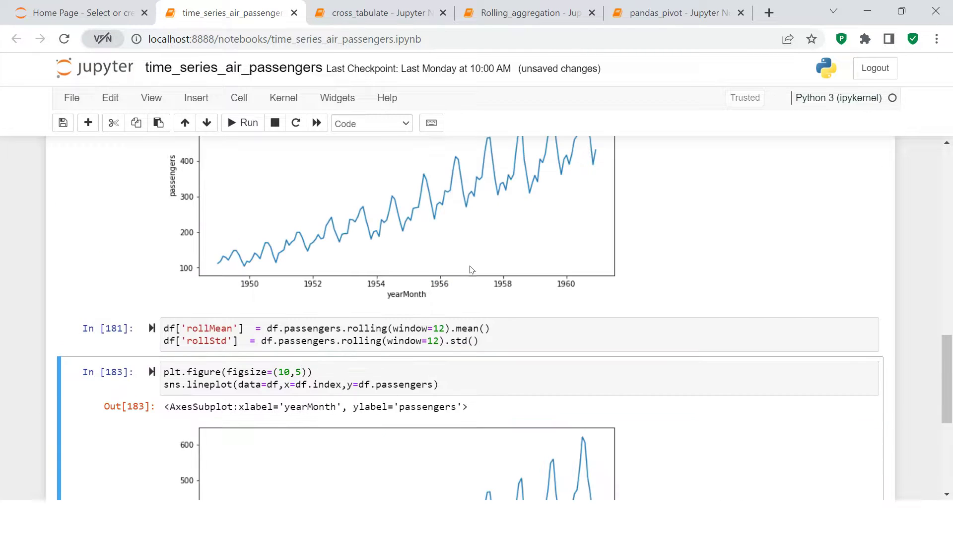
# Duplicate the passengers sns.lineplot line at the end of the plotting cell.
pyautogui.moveTo(949, 390); pyautogui.dragTo(950, 417)
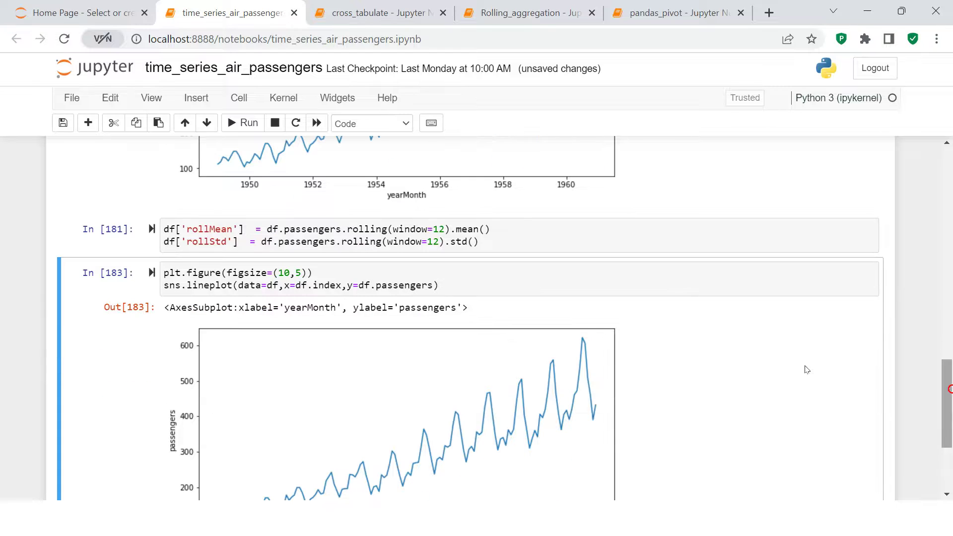
pyautogui.click(572, 288)
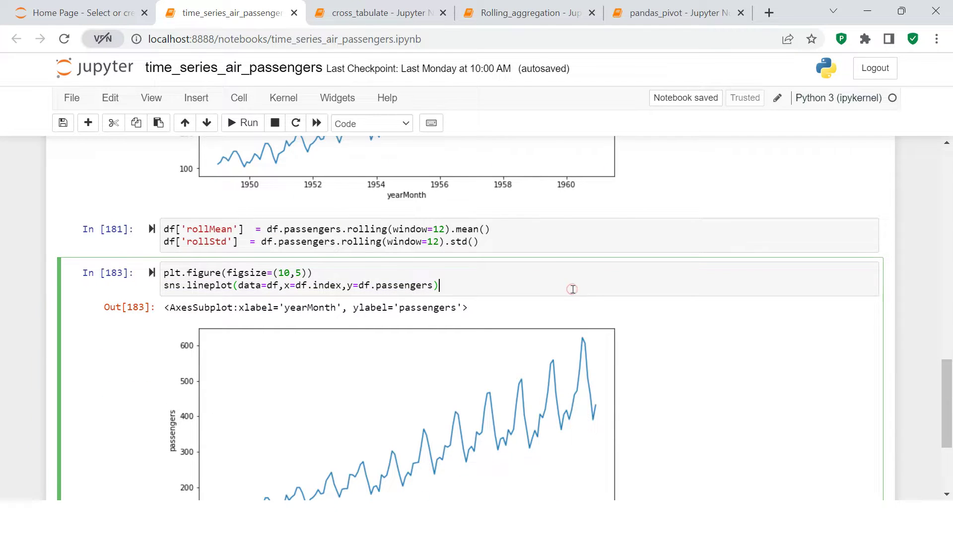
pyautogui.press('Return')
pyautogui.hotkey('ctrl', 'v')
# Change the y argument of the second line plot to df.rollMean.
pyautogui.press('Left')
pyautogui.hotkey('ctrl', 'shift', 'Left')
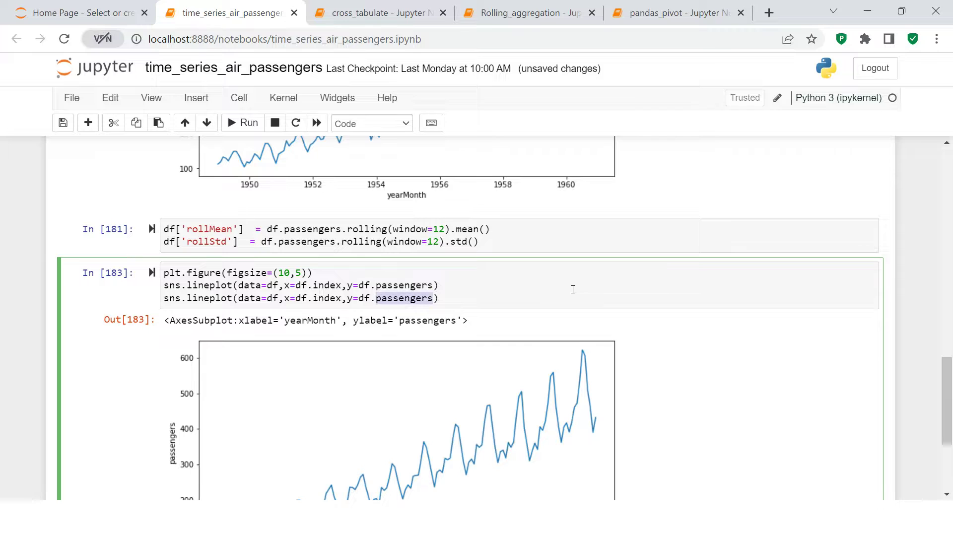
pyautogui.click(573, 289)
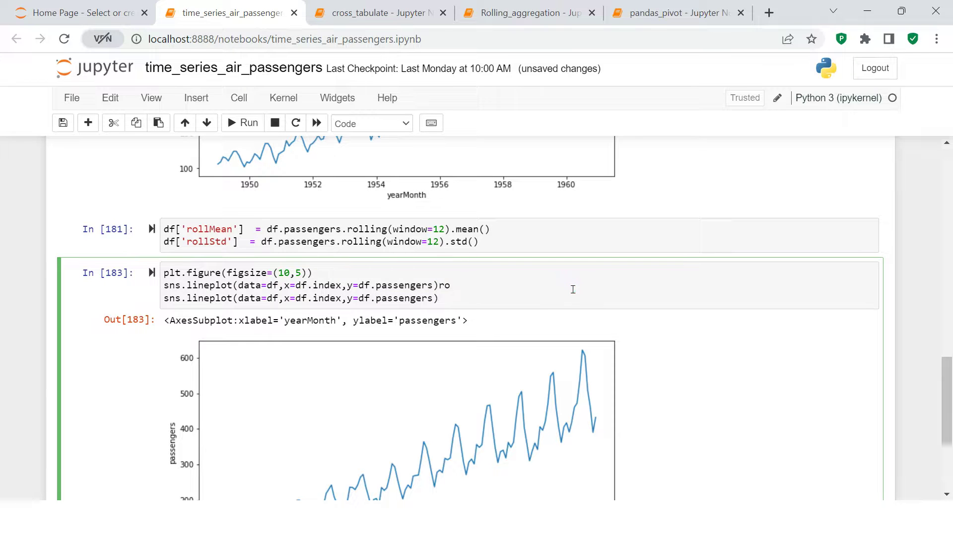
pyautogui.press('Down')
pyautogui.press('Left')
pyautogui.hotkey('ctrl', 'shift', 'Left')
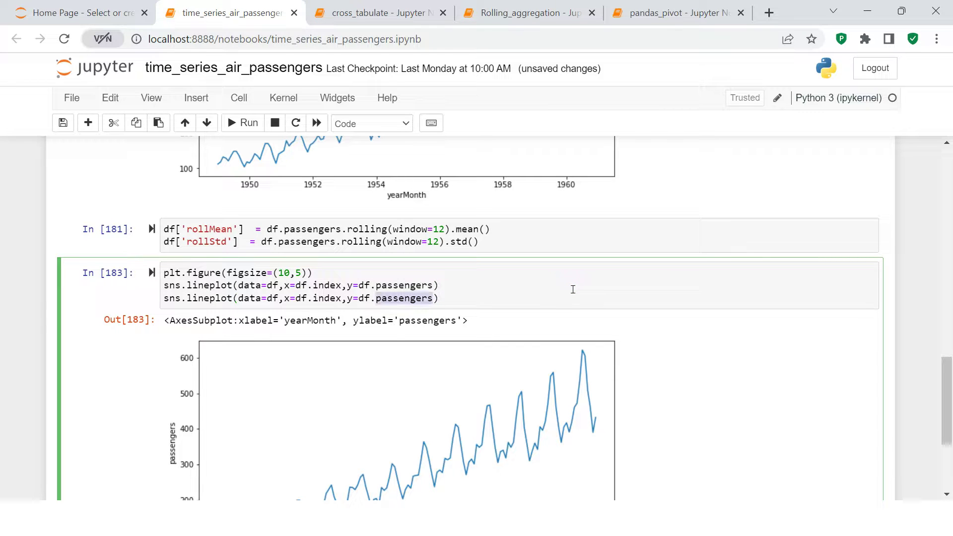
pyautogui.write('roll')
pyautogui.press('Tab')
pyautogui.press('Down')
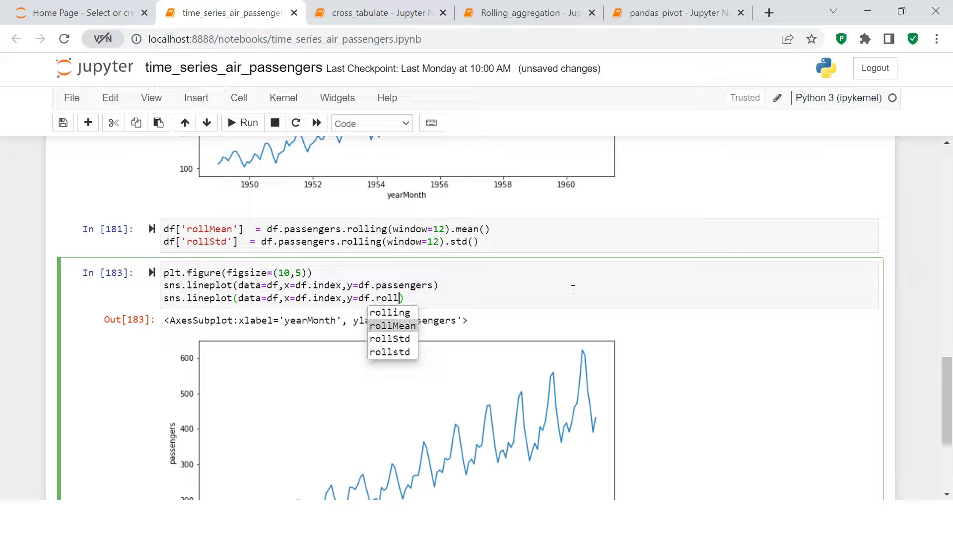
pyautogui.press('Return')
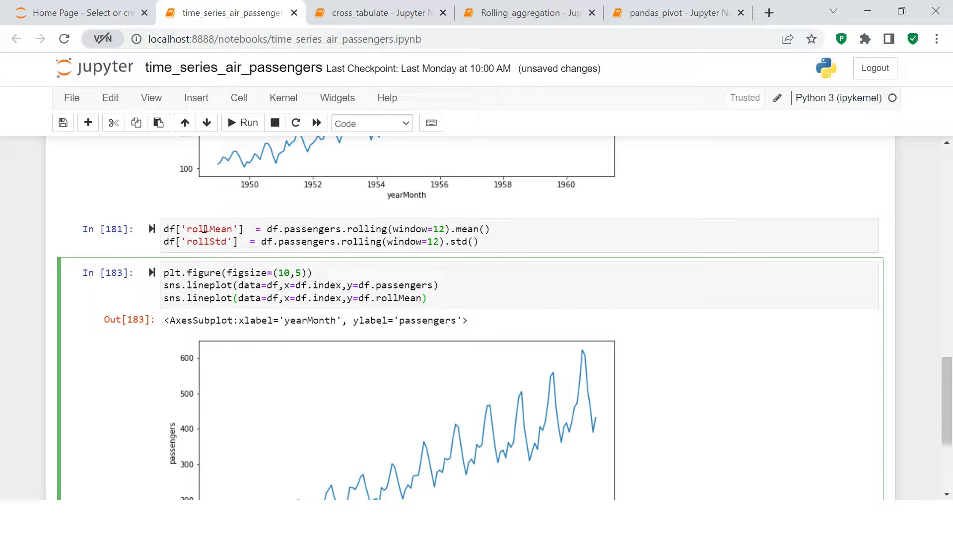
# Duplicate the rollMean line plot as a third line and clear the column name from its y argument.
pyautogui.press('Home')
pyautogui.hotkey('shift', 'End')
pyautogui.hotkey('ctrl', 'c')
pyautogui.press('End')
pyautogui.press('Return')
pyautogui.hotkey('ctrl', 'v')
pyautogui.hotkey('ctrl', 'shift', 'Left')
pyautogui.press('BackSpace')
pyautogui.write('st')
pyautogui.press('Tab')
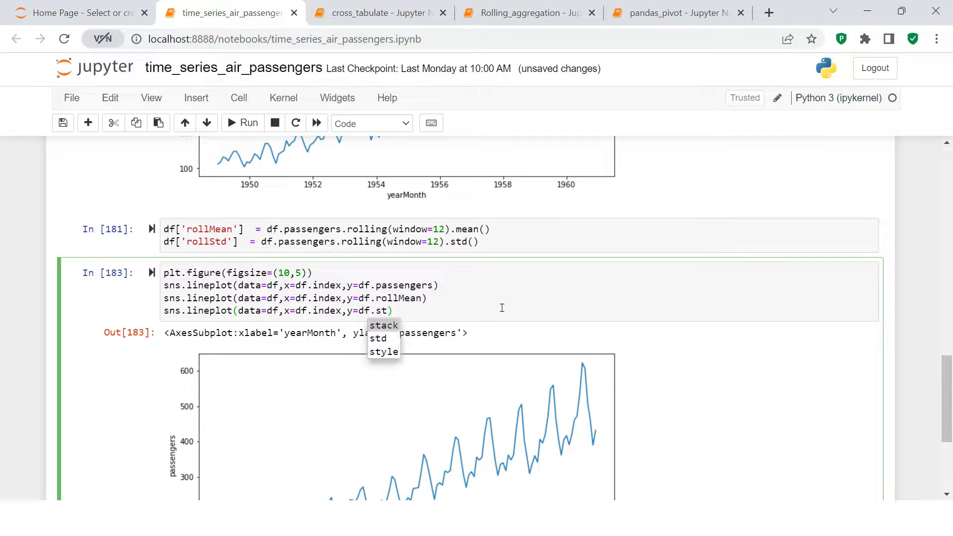
pyautogui.press('Escape')
pyautogui.press('BackSpace')
pyautogui.press('BackSpace')
pyautogui.write('St')
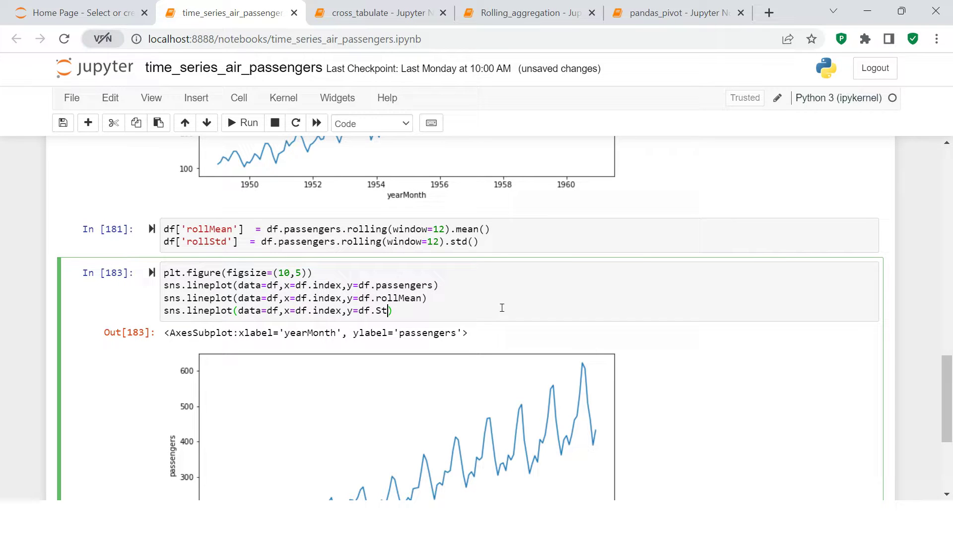
pyautogui.hotkey('shift', 'Right')
pyautogui.hotkey('shift', 'Right')
# Set the third line plot's y argument to df.rollStd, run the cell, and view the combined chart.
pyautogui.write('roll')
pyautogui.press('Tab')
pyautogui.press('Down')
pyautogui.press('Down')
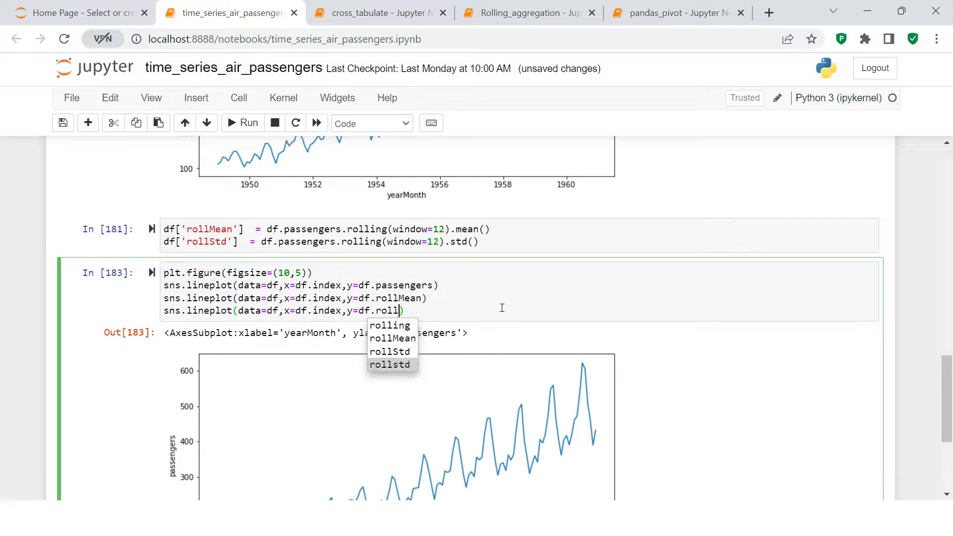
pyautogui.press('Return')
pyautogui.hotkey('ctrl', 'Return')
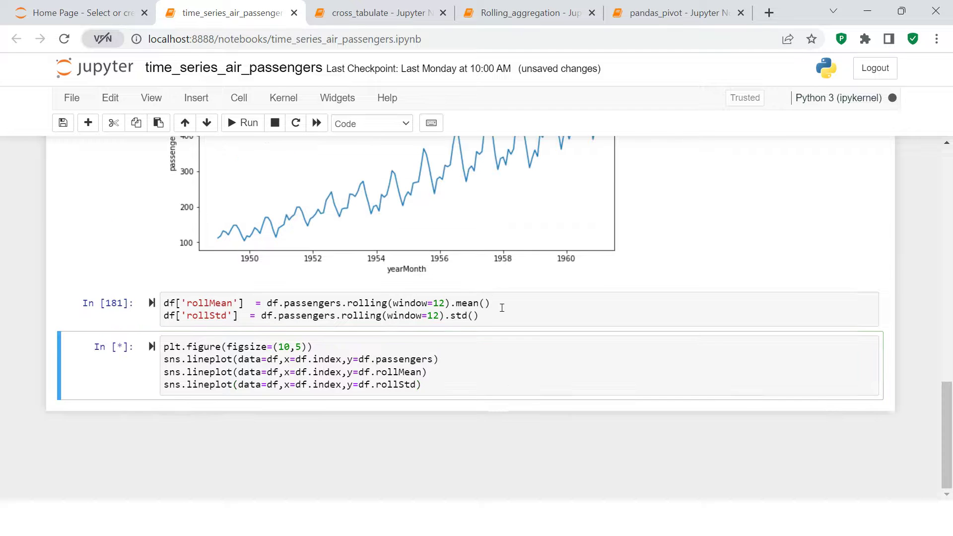
pyautogui.moveTo(951, 399); pyautogui.dragTo(949, 451)
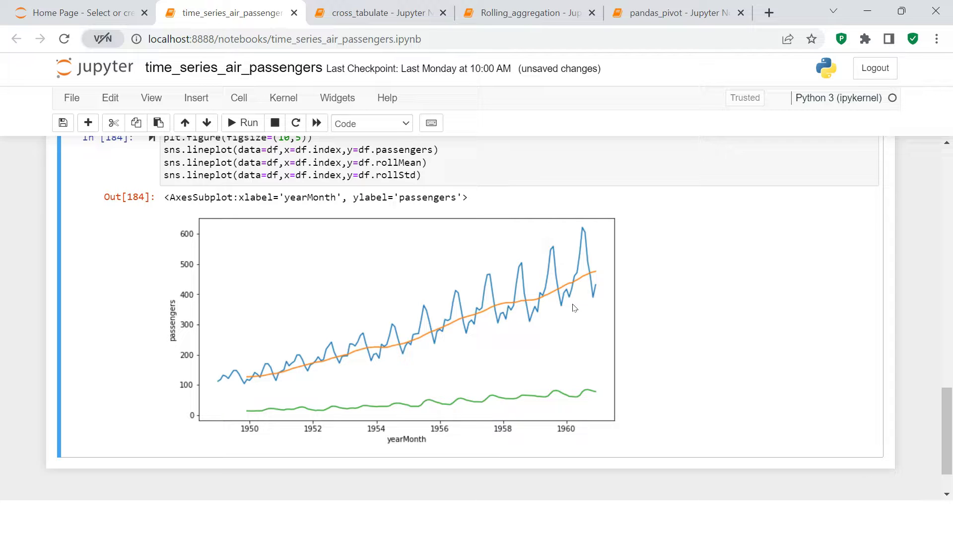
# Add an empty code cell below the rolling statistics chart and switch to the presentation slide on checking stationarity.
pyautogui.press('b')
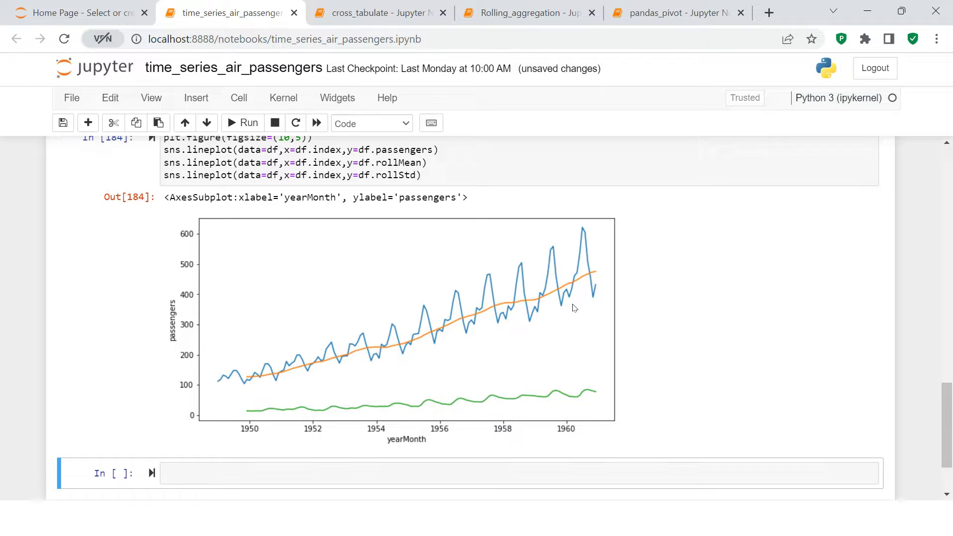
pyautogui.moveTo(946, 403); pyautogui.dragTo(947, 411)
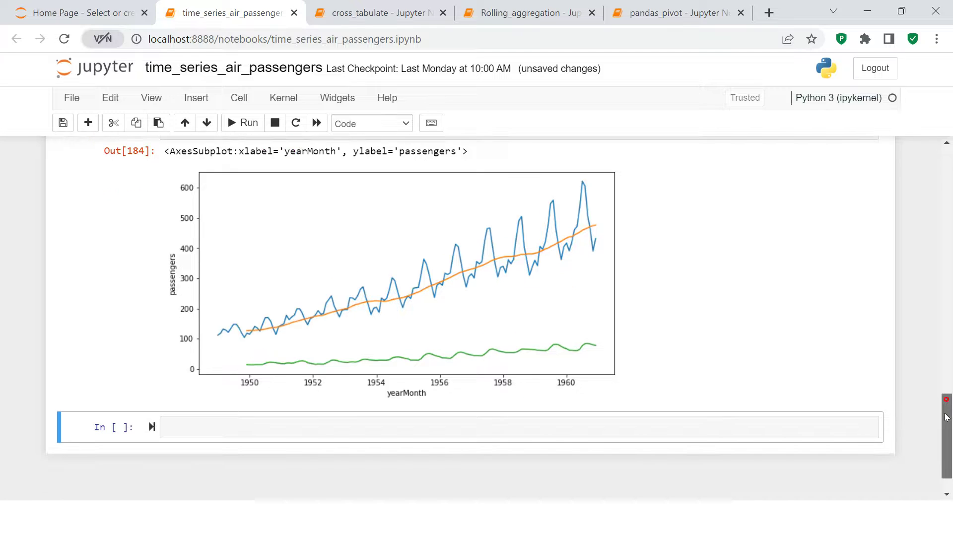
pyautogui.click(736, 414)
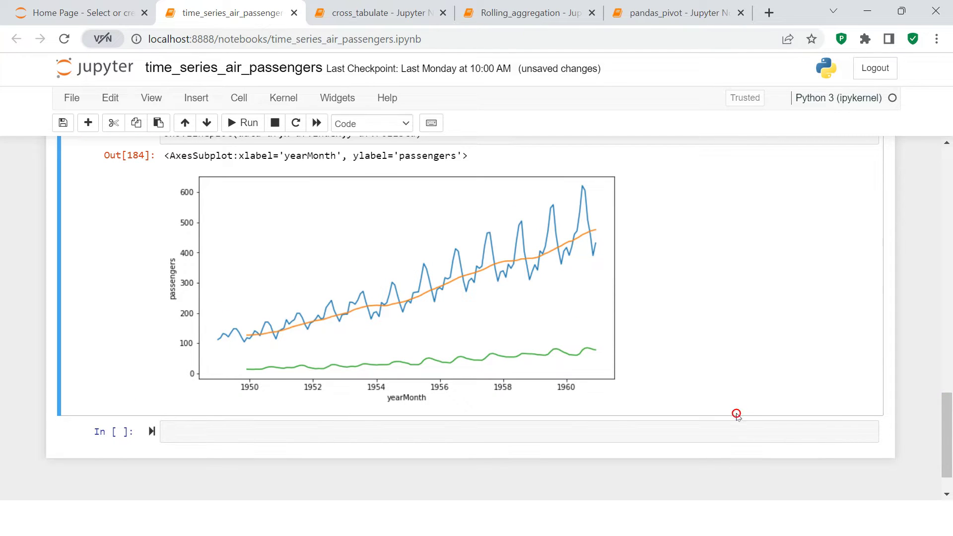
pyautogui.click(725, 431)
pyautogui.hotkey('alt', 'Tab')
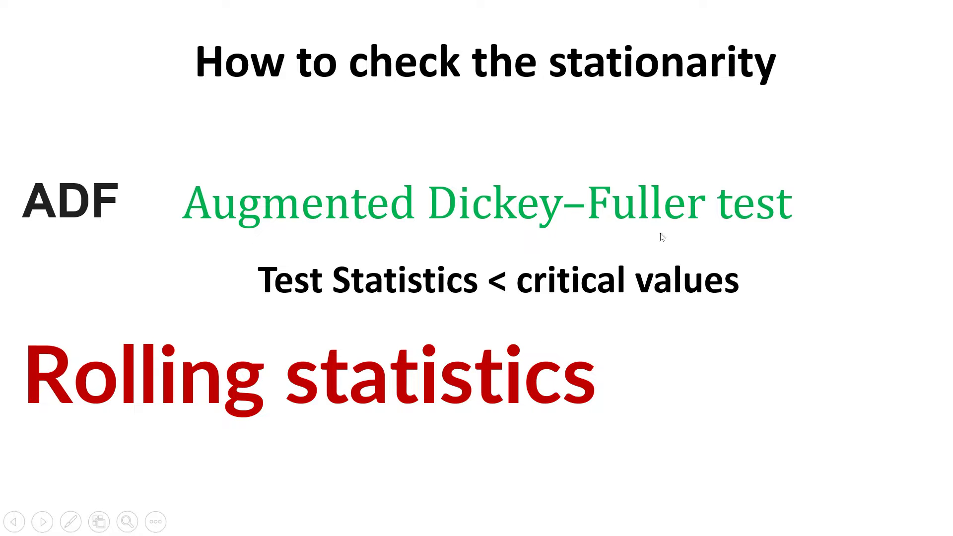
# Switch to the Jupyter notebook and begin a from statsmodels.tsa import statement in the empty cell below the chart.
pyautogui.hotkey('alt', 'Tab')
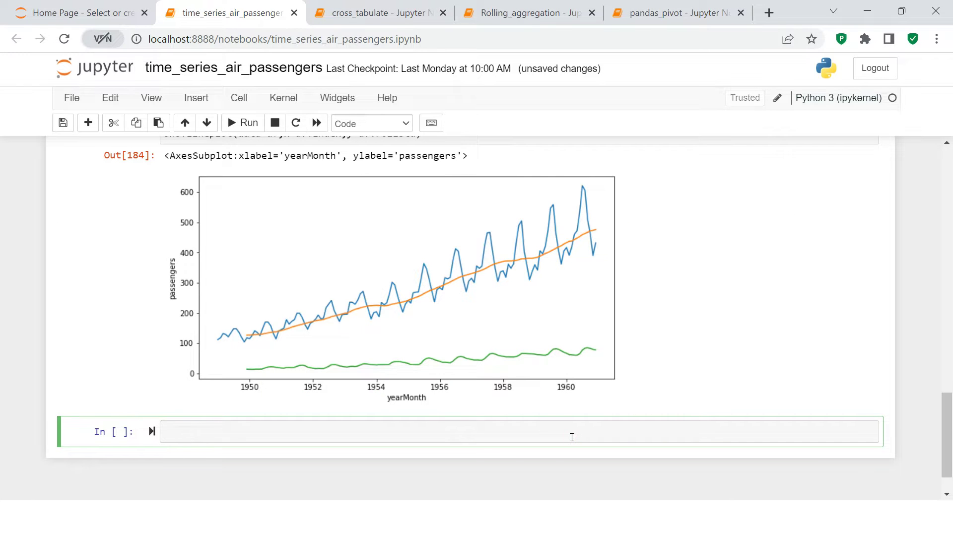
pyautogui.write('from stat')
pyautogui.press('Tab')
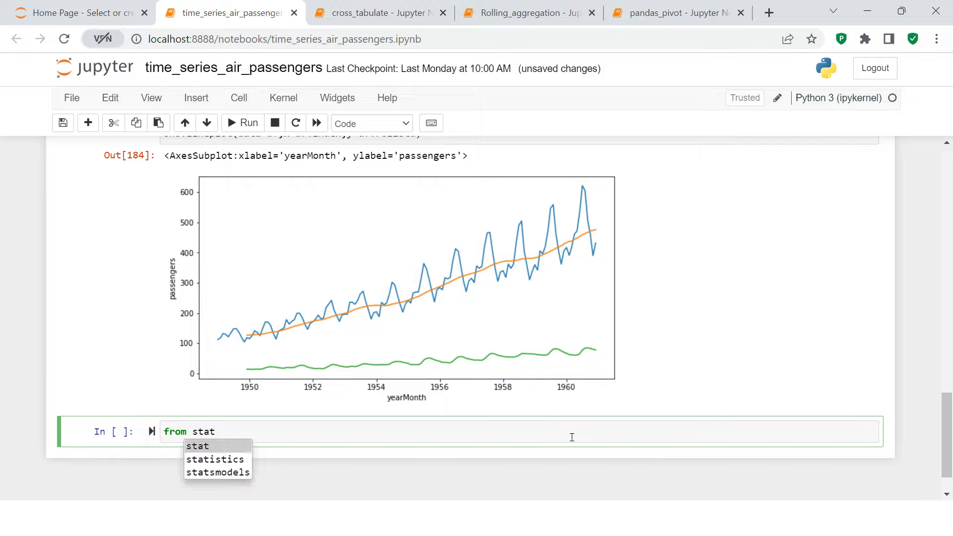
pyautogui.press('Down')
pyautogui.press('Down')
pyautogui.press('Return')
pyautogui.write('.ts')
pyautogui.press('Tab')
pyautogui.press('Return')
pyautogui.write('.')
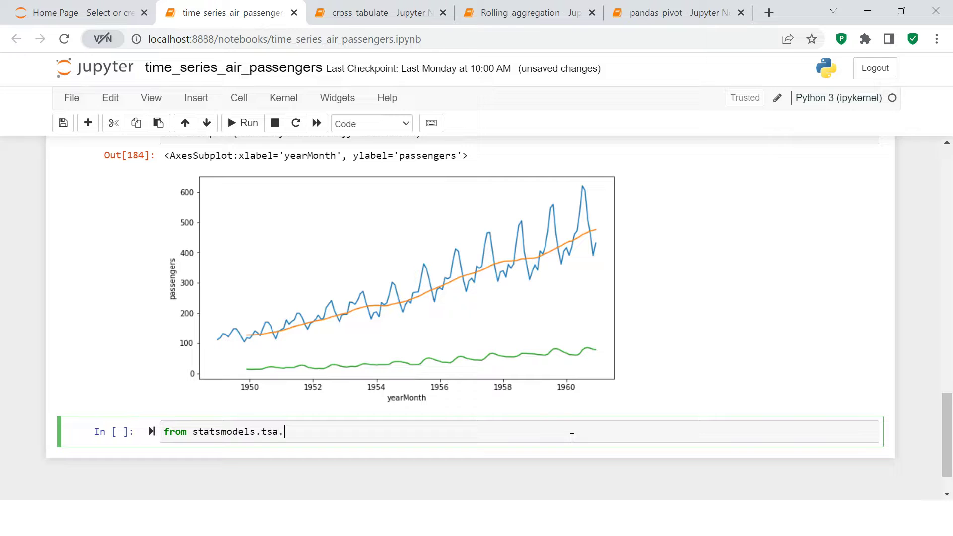
# Complete the statement as from statsmodels.tsa.stattools import adfuller and run the cell.
pyautogui.write('stat')
pyautogui.press('Tab')
pyautogui.press('Down')
pyautogui.press('Return')
pyautogui.write('impo')
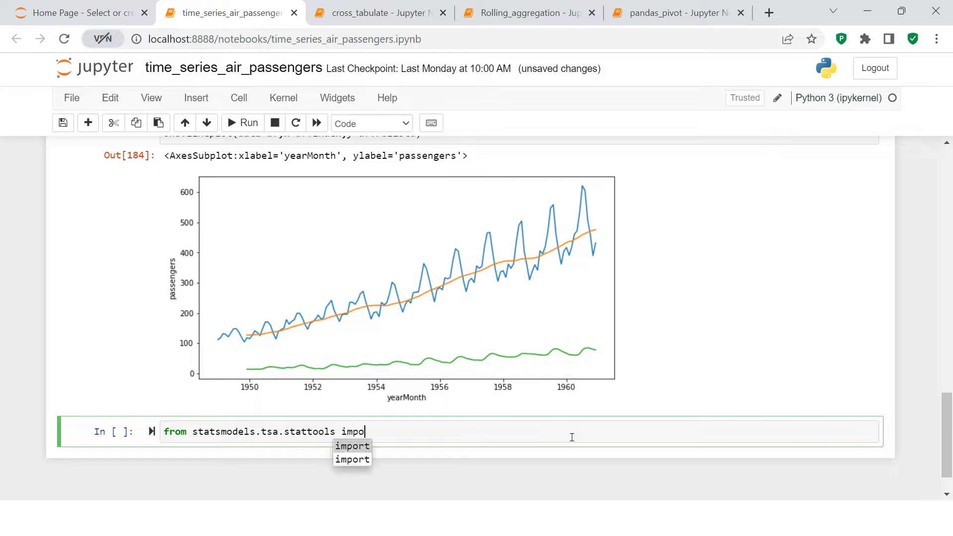
pyautogui.write('rt ad')
pyautogui.press('Tab')
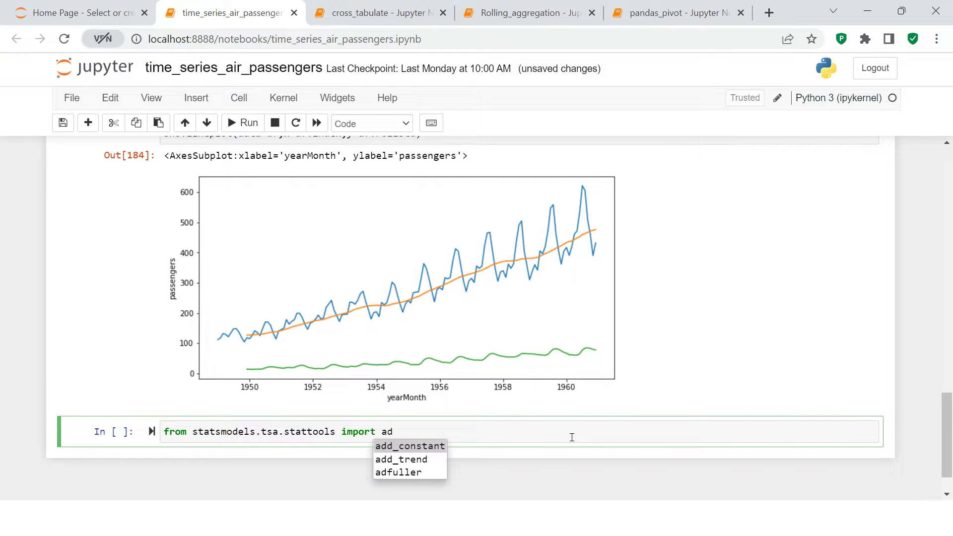
pyautogui.press('Down')
pyautogui.press('Down')
pyautogui.press('Return')
pyautogui.hotkey('shift', 'Return')
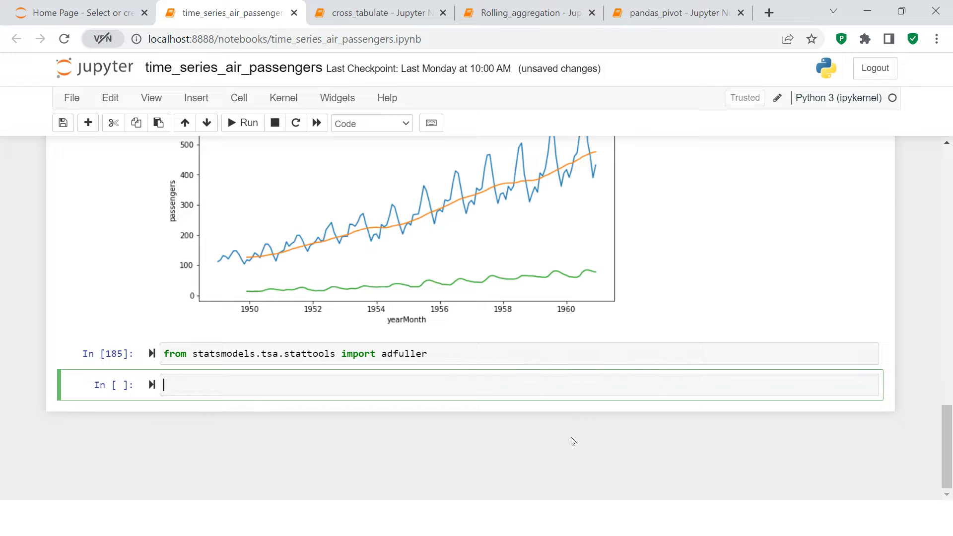
# Assign adfTest to an adfuller call on df[''] in the new cell, leaving the column name empty.
pyautogui.write('adfTest = ')
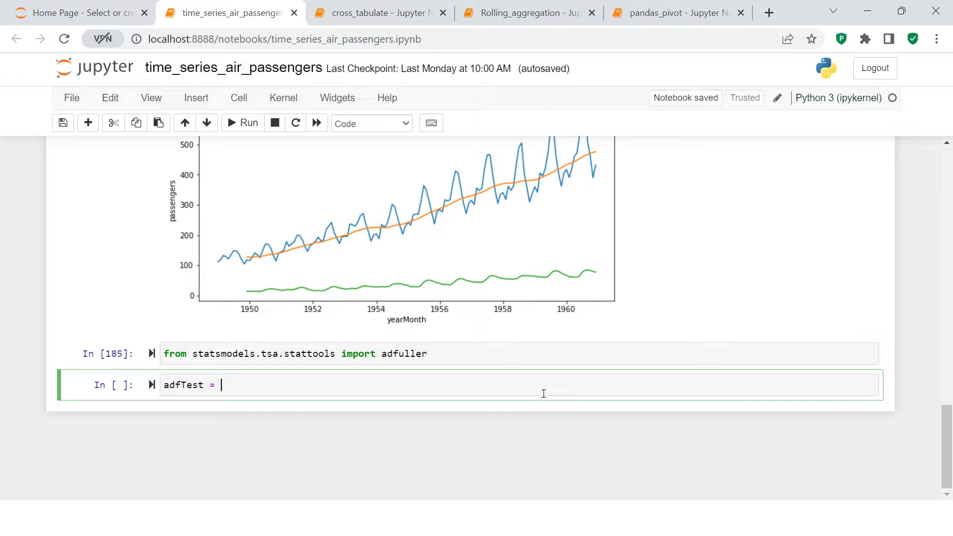
pyautogui.write('adf')
pyautogui.press('Tab')
pyautogui.press('Down')
pyautogui.press('Return')
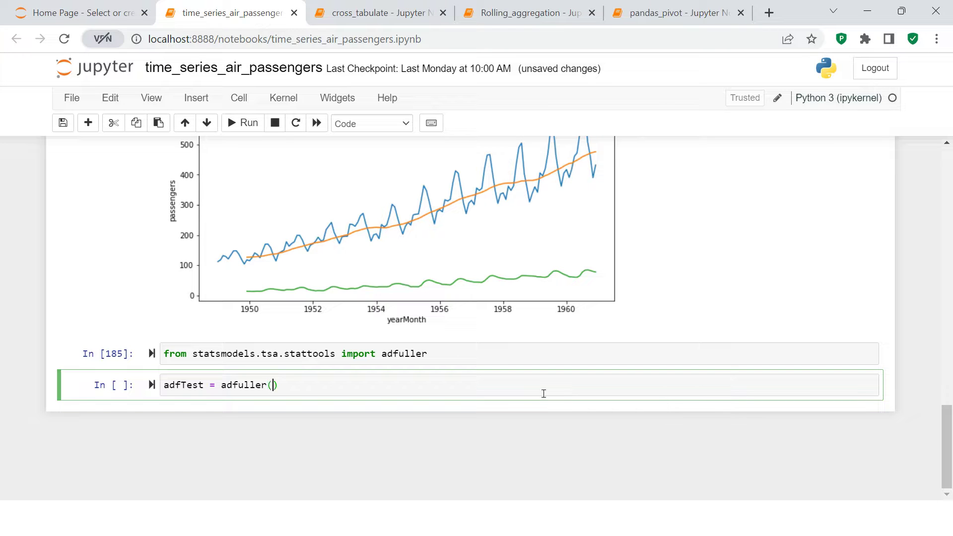
pyautogui.write("df['pas")
pyautogui.press('BackSpace')
pyautogui.press('BackSpace')
pyautogui.press('BackSpace')
# Copy the passengers column name from the rolling statistics cell into the adfuller call and add a comma after df['passengers'].
pyautogui.scroll(4, 749, 277)
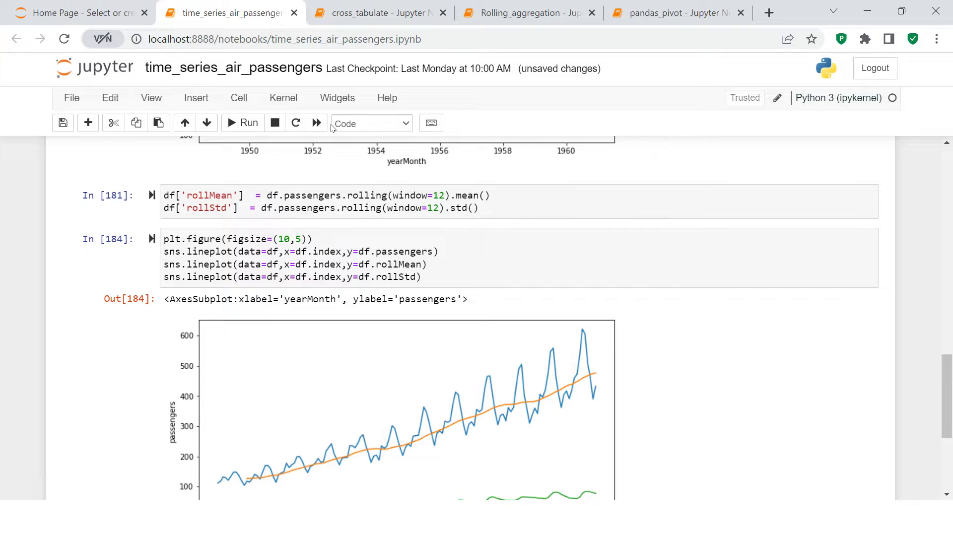
pyautogui.doubleClick(320, 208)
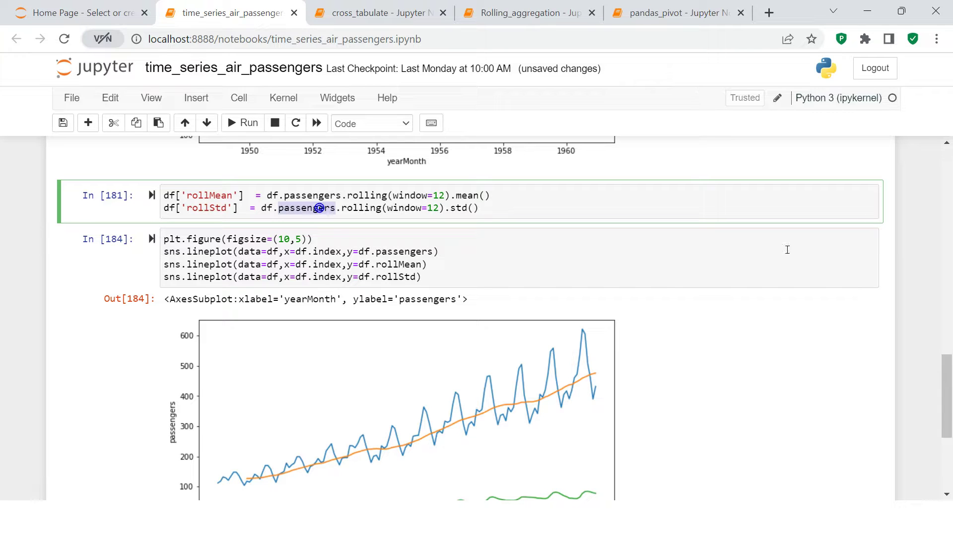
pyautogui.scroll(-4, 947, 401)
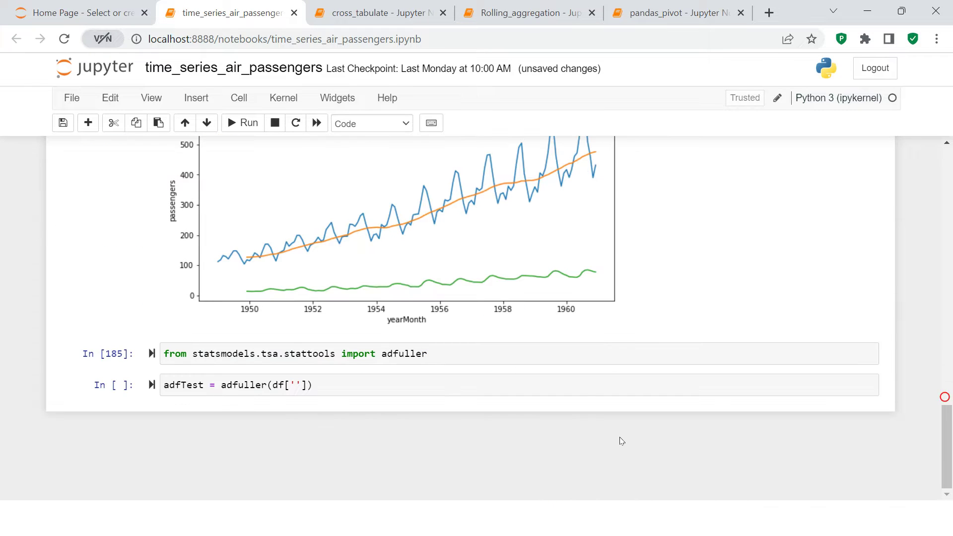
pyautogui.click(582, 384)
pyautogui.press('Left')
pyautogui.press('Left')
pyautogui.press('Left')
pyautogui.hotkey('ctrl', 'v')
pyautogui.press('Right')
pyautogui.press('Right')
pyautogui.write(',')
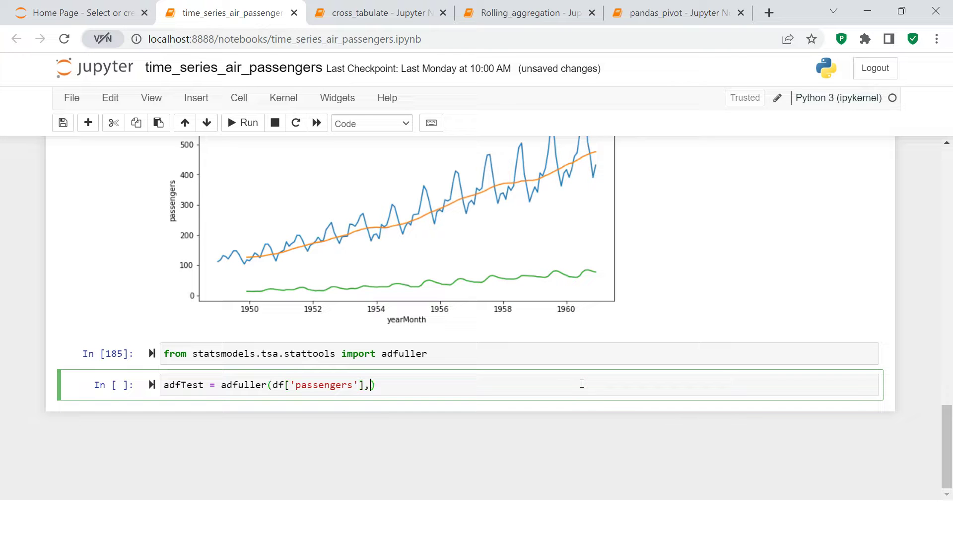
# Copy autolag='AIC', from the adfuller signature help into the call as its second argument and run the cell.
pyautogui.hotkey('shift', 'Tab')
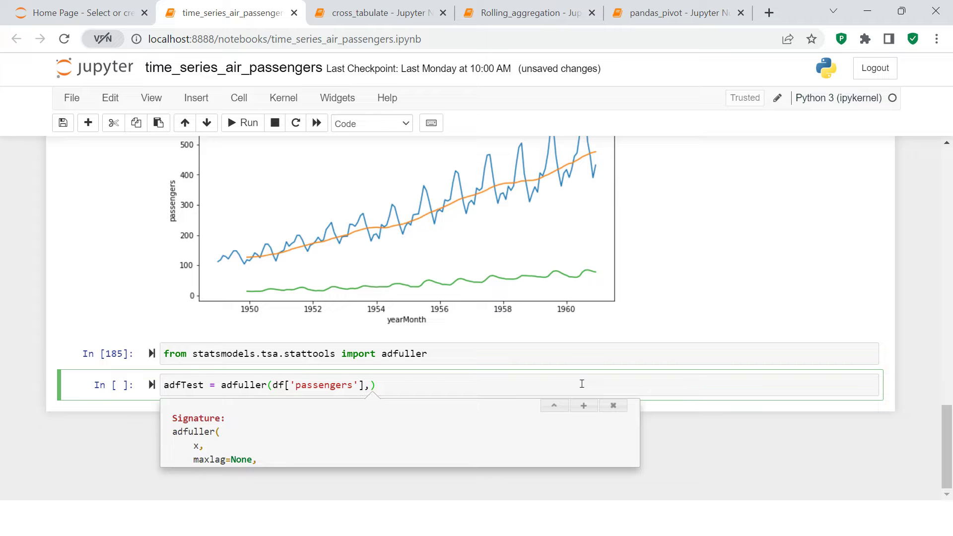
pyautogui.click(581, 404)
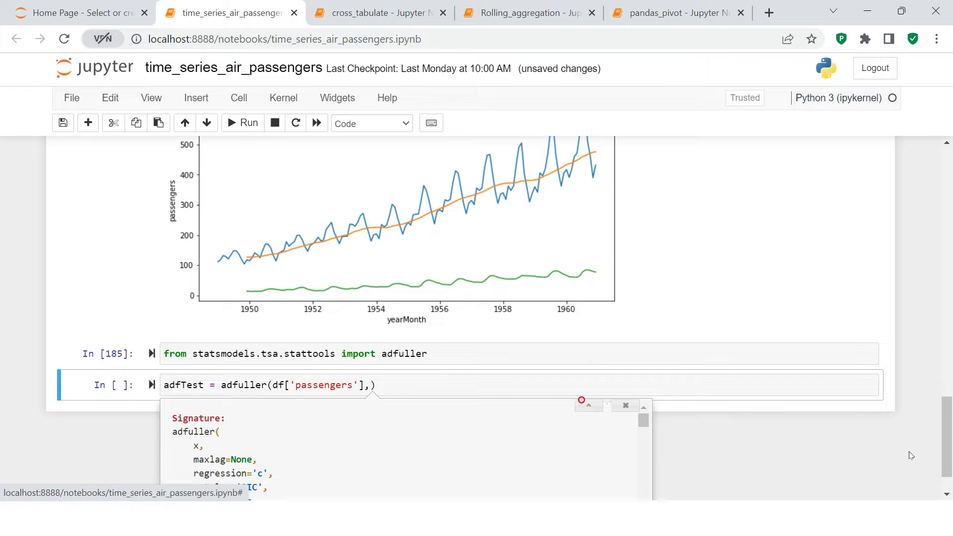
pyautogui.scroll(-1, 945, 454)
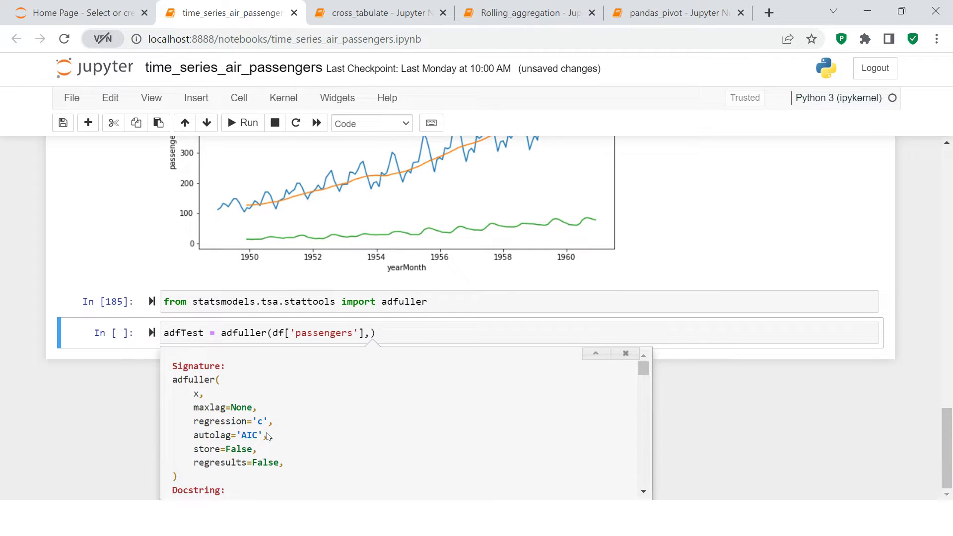
pyautogui.moveTo(270, 438)
pyautogui.mouseDown()
pyautogui.moveTo(186, 439)
pyautogui.moveTo(195, 438)
pyautogui.mouseUp()
pyautogui.hotkey('ctrl', 'c')
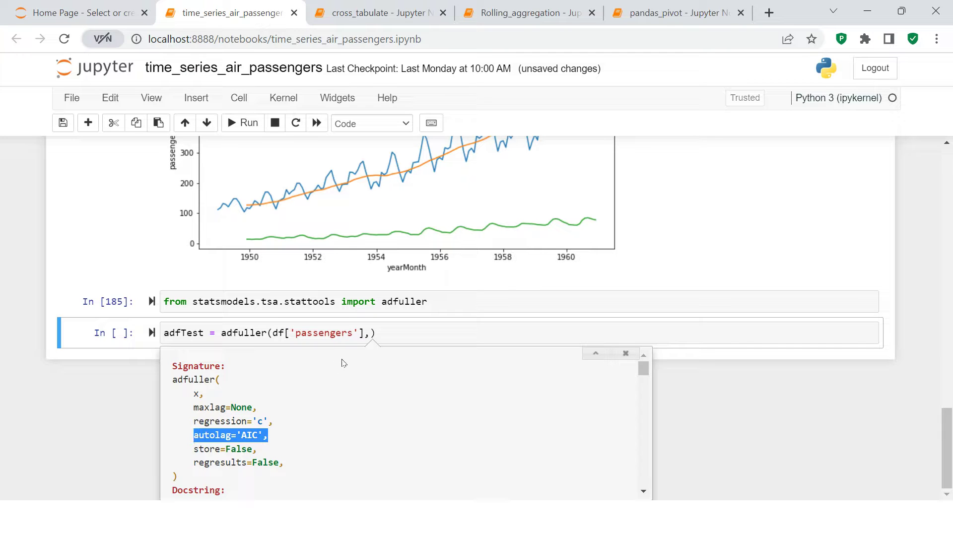
pyautogui.click(371, 334)
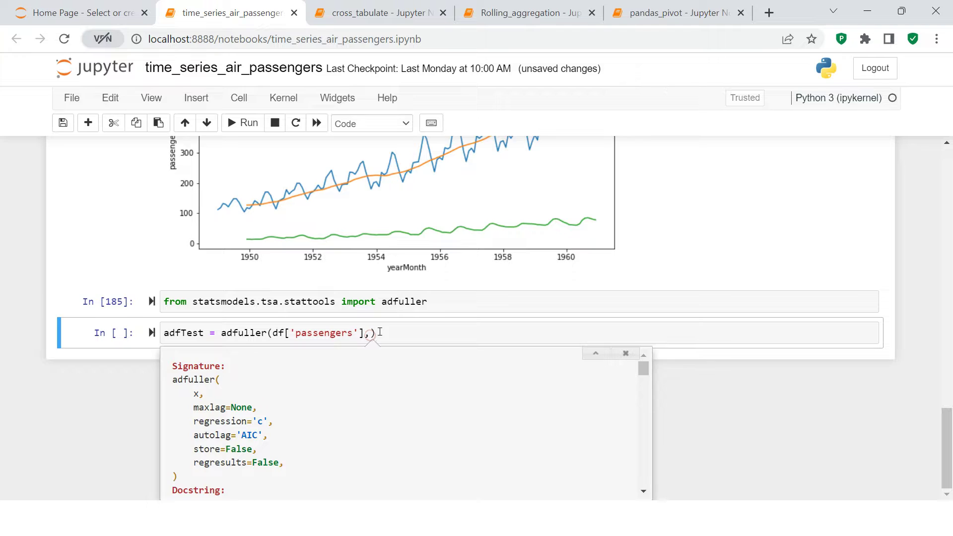
pyautogui.click(378, 332)
pyautogui.hotkey('ctrl', 'v')
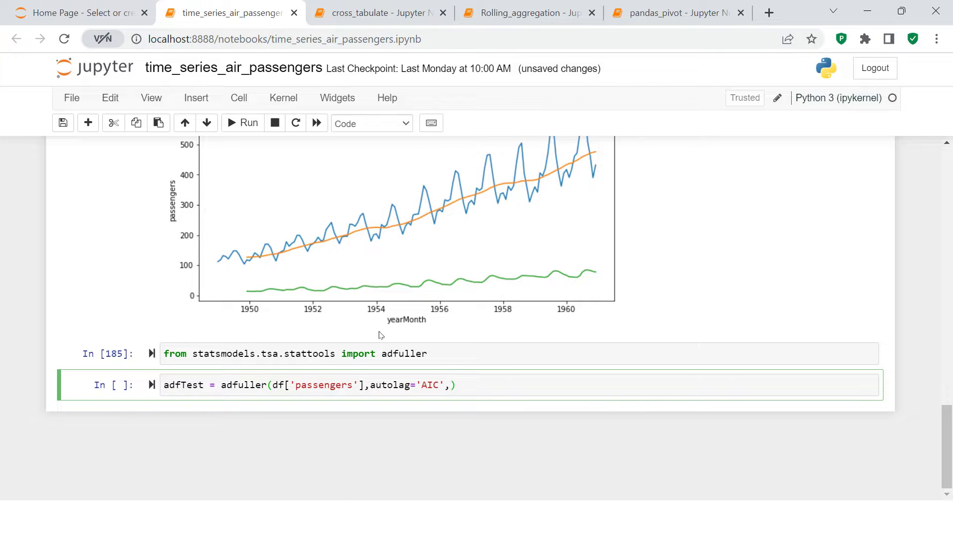
pyautogui.hotkey('shift', 'Return')
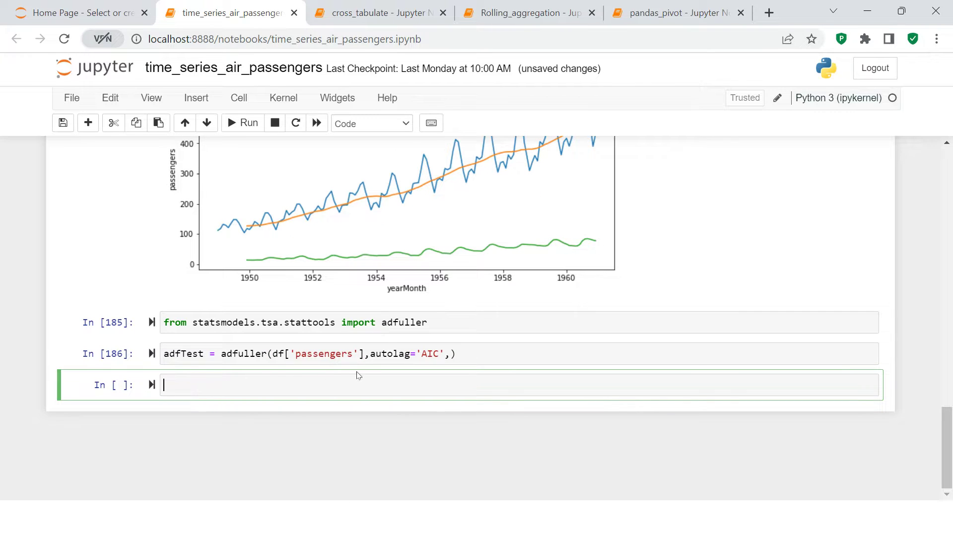
# Display the contents of adfTest by running it in the next cell.
pyautogui.write('adf')
pyautogui.press('Tab')
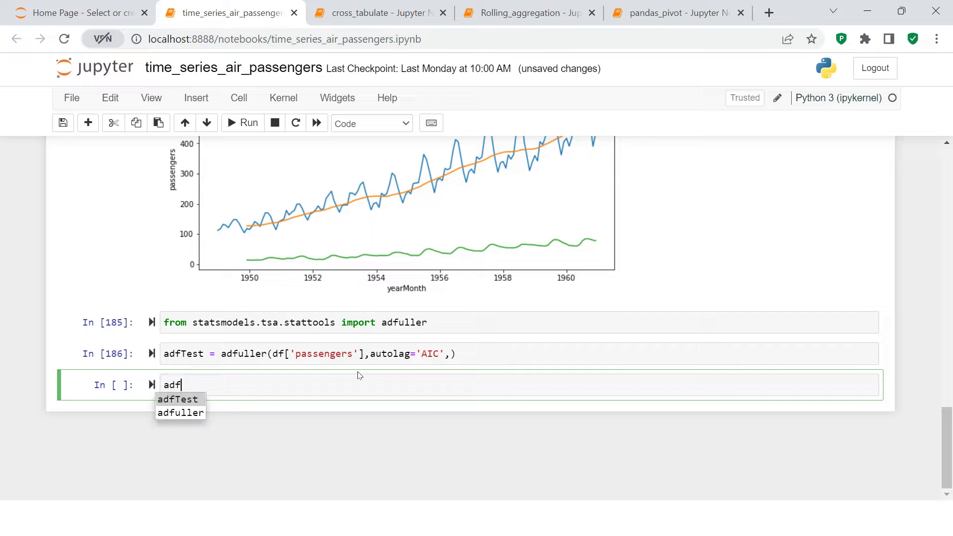
pyautogui.press('Return')
pyautogui.hotkey('shift', 'Return')
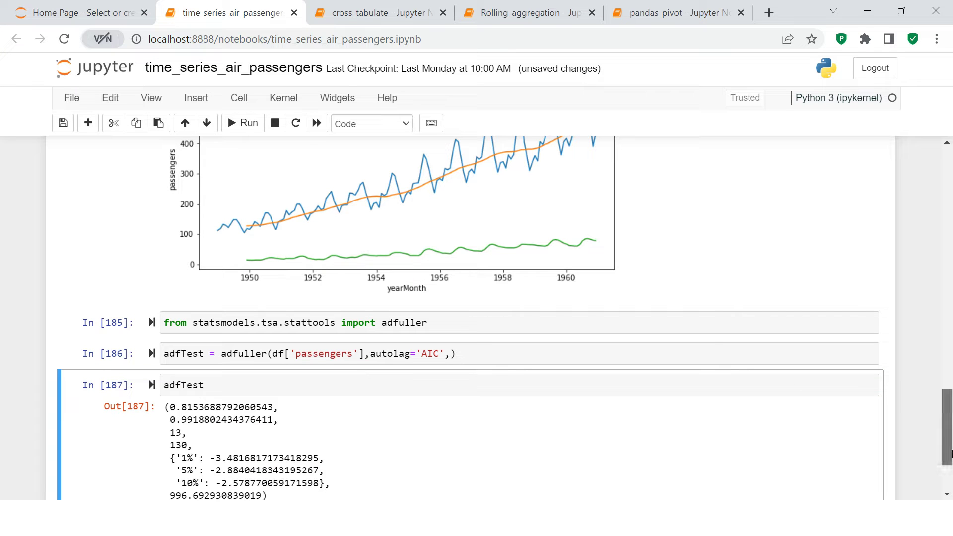
pyautogui.scroll(-3, 950, 452)
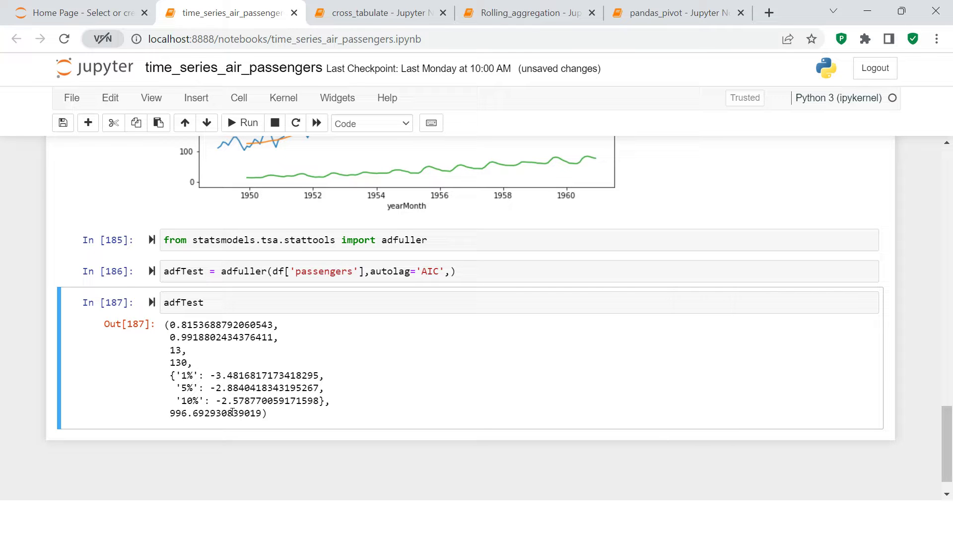
# Add an empty cell below the adfTest output and highlight the first four values of the result.
pyautogui.press('b')
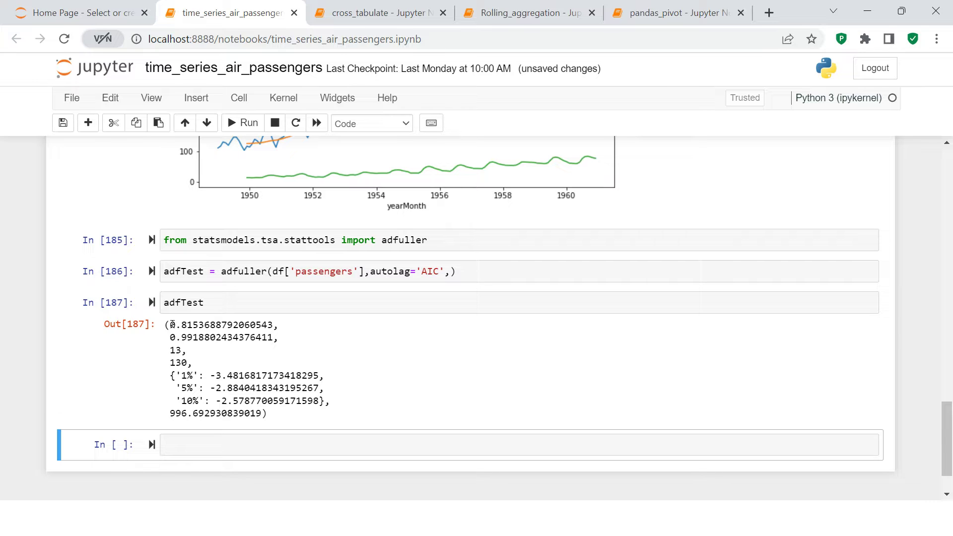
pyautogui.moveTo(172, 325); pyautogui.dragTo(198, 364)
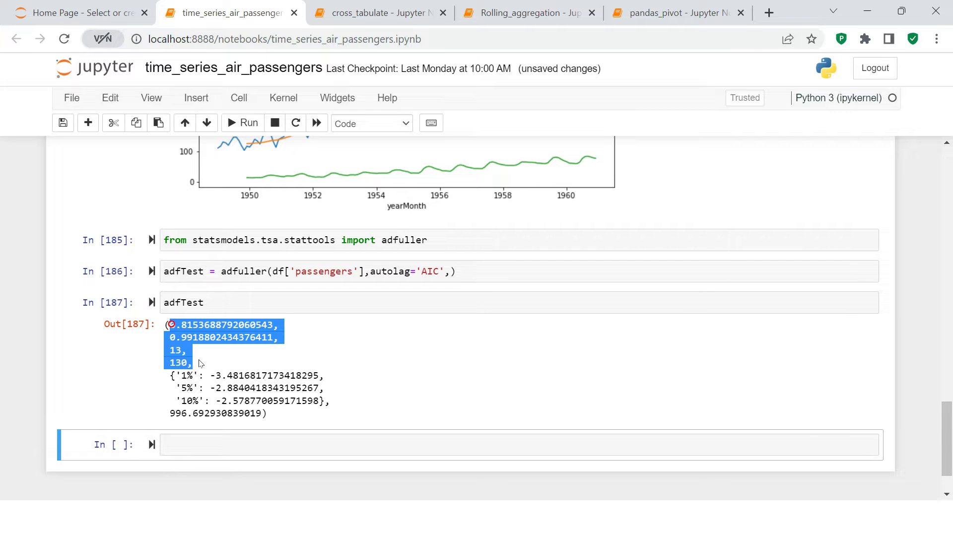
pyautogui.click(339, 408)
pyautogui.moveTo(340, 408); pyautogui.dragTo(165, 326)
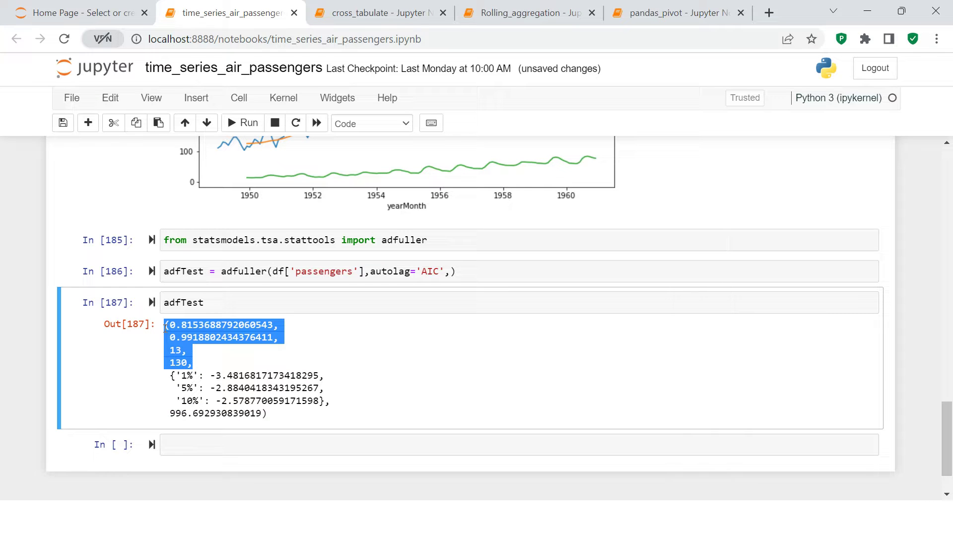
pyautogui.click(248, 443)
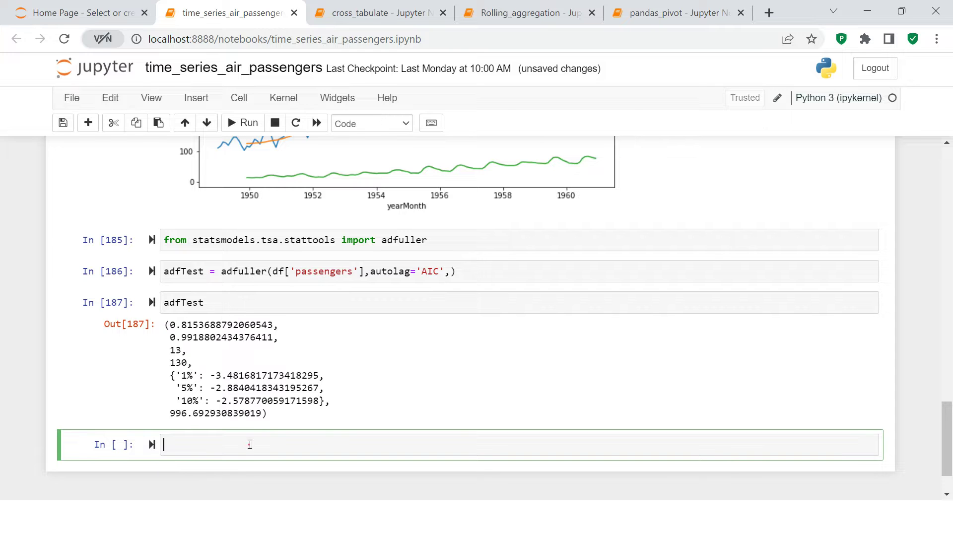
# Switch to the Notepad notes and copy the index=['Test Statistic','p-value','#lags used','number of observations used'] argument from the testOut line.
pyautogui.press('super+Tab')
pyautogui.press('Right')
pyautogui.press('Right')
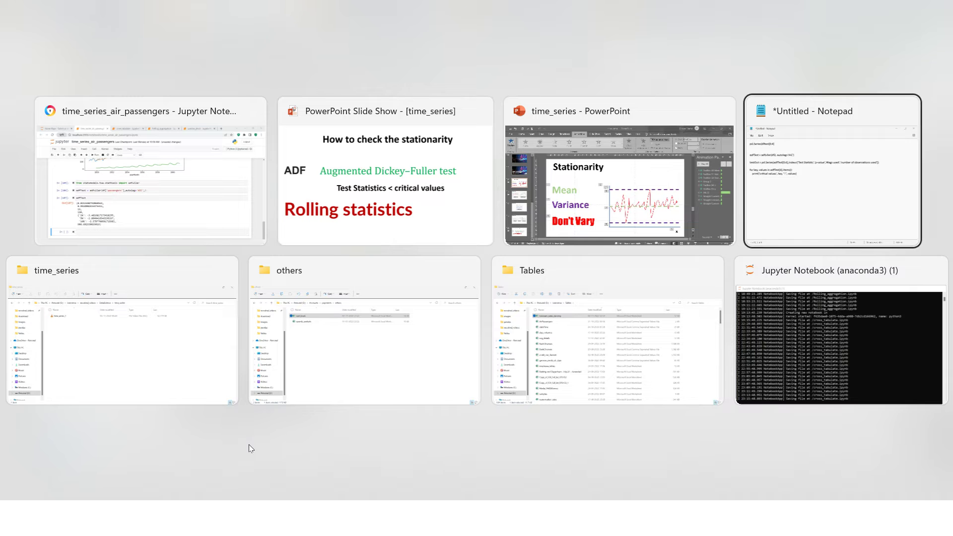
pyautogui.press('Return')
pyautogui.click(301, 169)
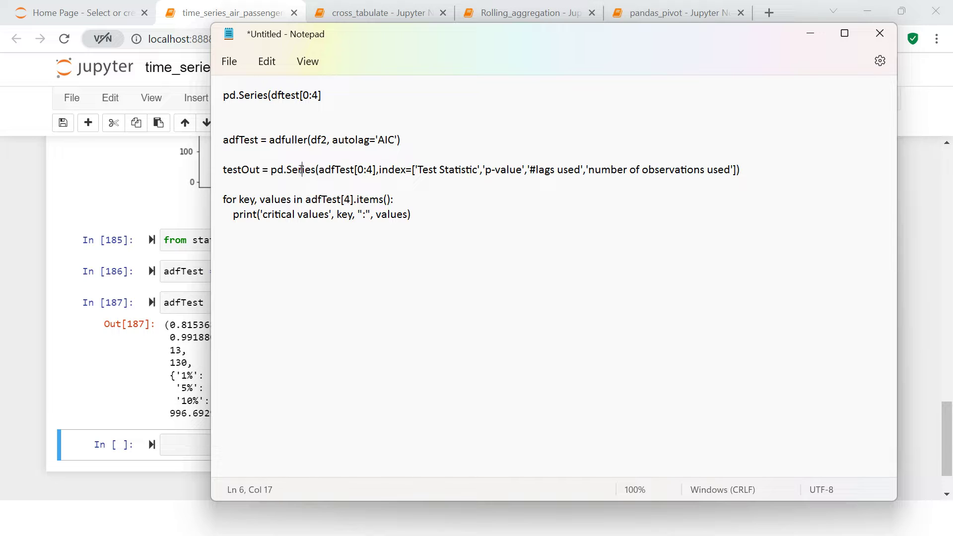
pyautogui.click(385, 170)
pyautogui.press('Left')
pyautogui.hotkey('shift', 'End')
pyautogui.hotkey('shift', 'Left')
pyautogui.hotkey('ctrl', 'c')
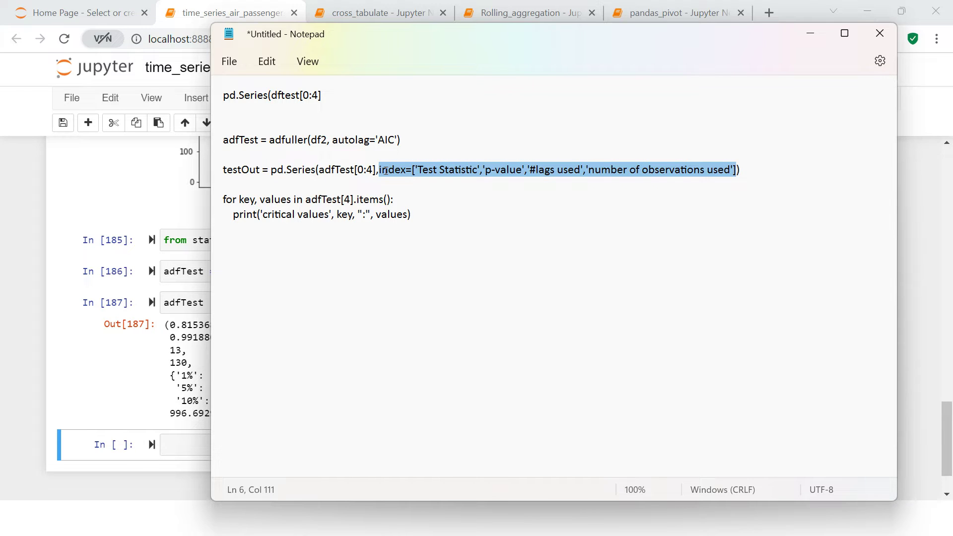
# Switch back to the Jupyter notebook and run adfTest[0:4] in the empty cell.
pyautogui.hotkey('alt', 'Tab')
pyautogui.click(405, 445)
pyautogui.write('a')
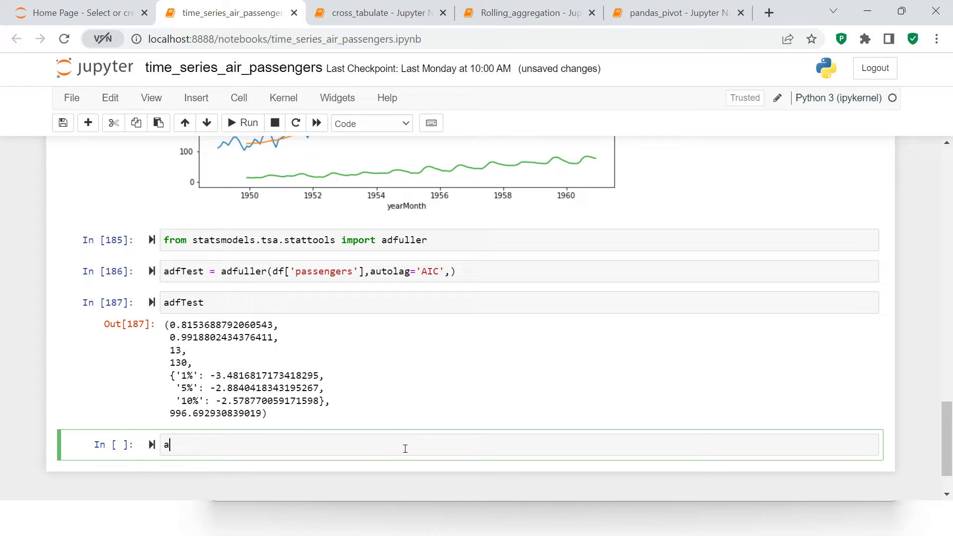
pyautogui.write('dfTest[0:4')
pyautogui.hotkey('ctrl', 'Return')
pyautogui.click(947, 420)
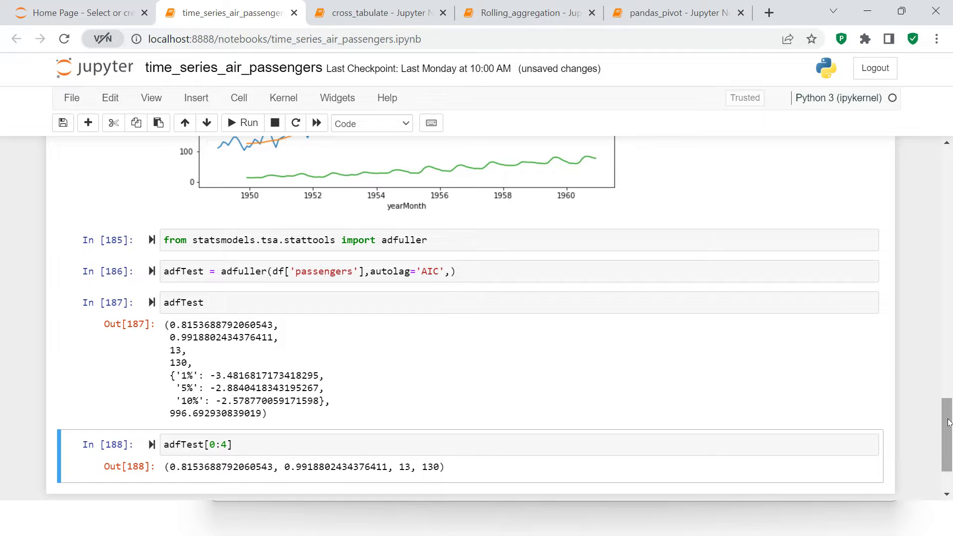
pyautogui.moveTo(948, 418); pyautogui.dragTo(947, 435)
# Wrap adfTest[0:4] in pd.Series, assign it to stats, and add a comma after the slice for another argument.
pyautogui.click(486, 357)
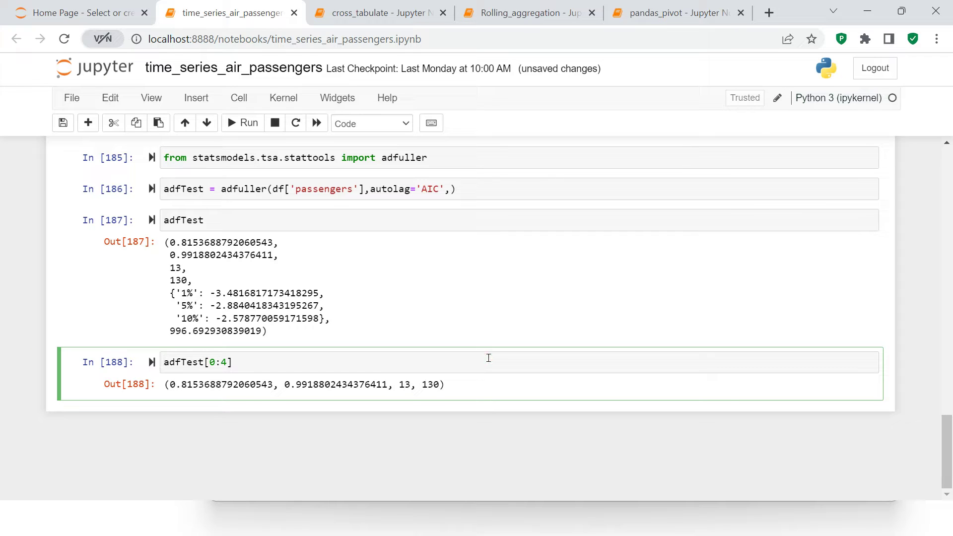
pyautogui.write('stats =')
pyautogui.press('End')
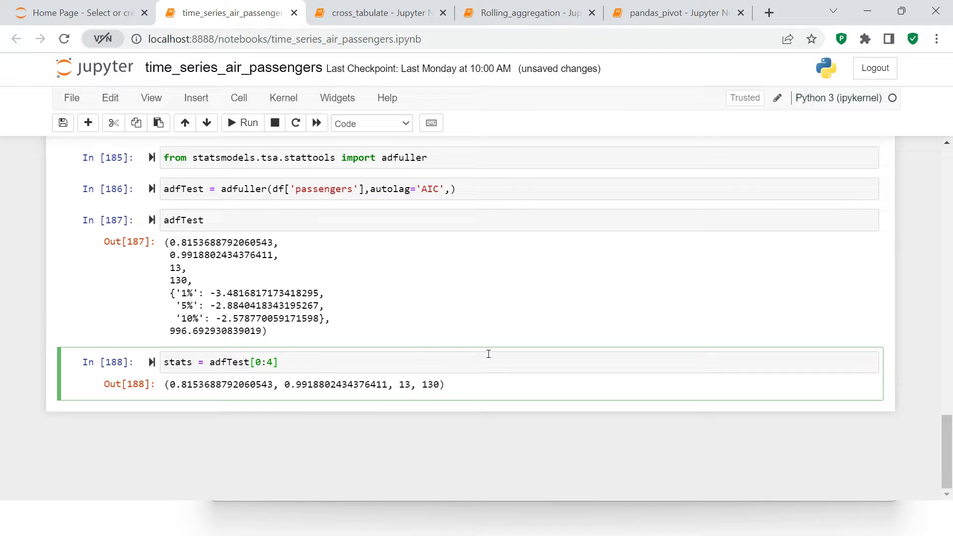
pyautogui.press('Right')
pyautogui.press('Right')
pyautogui.press('Right')
pyautogui.write('pd.Series')
pyautogui.hotkey('shift', 'End')
pyautogui.write('(')
pyautogui.press('End')
pyautogui.write('.')
# Check the Notepad notes, return to the notebook, add index=['Test Statistic','p-value','#lags used','number of observations used'] to the pd.Series call, and run the cell.
pyautogui.hotkey('alt', 'Tab')
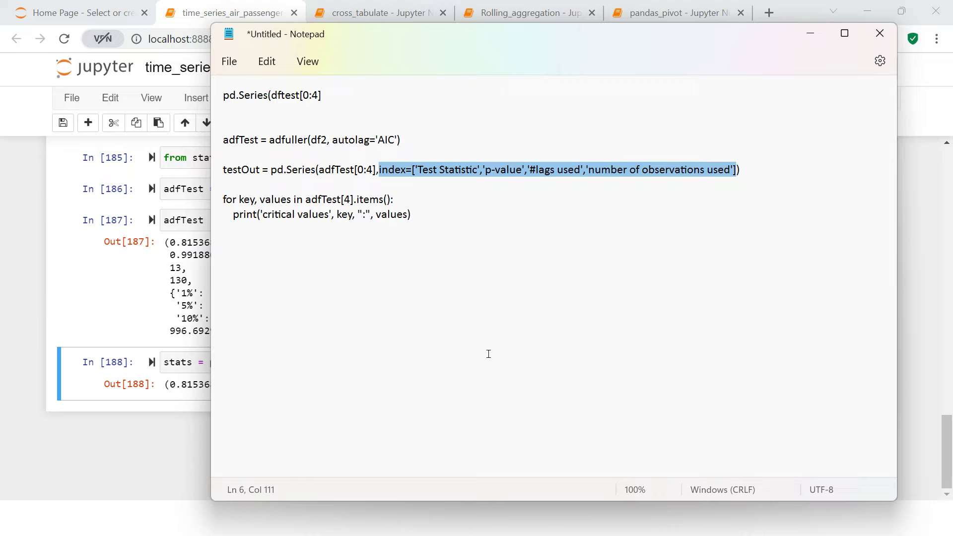
pyautogui.hotkey('alt', 'Tab')
pyautogui.write('in')
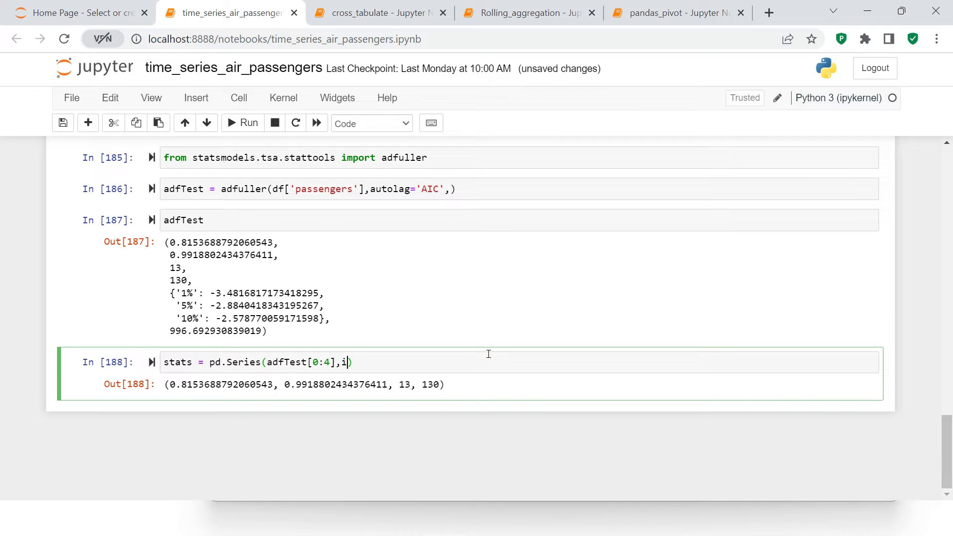
pyautogui.press('BackSpace')
pyautogui.press('BackSpace')
pyautogui.hotkey('ctrl', 'v')
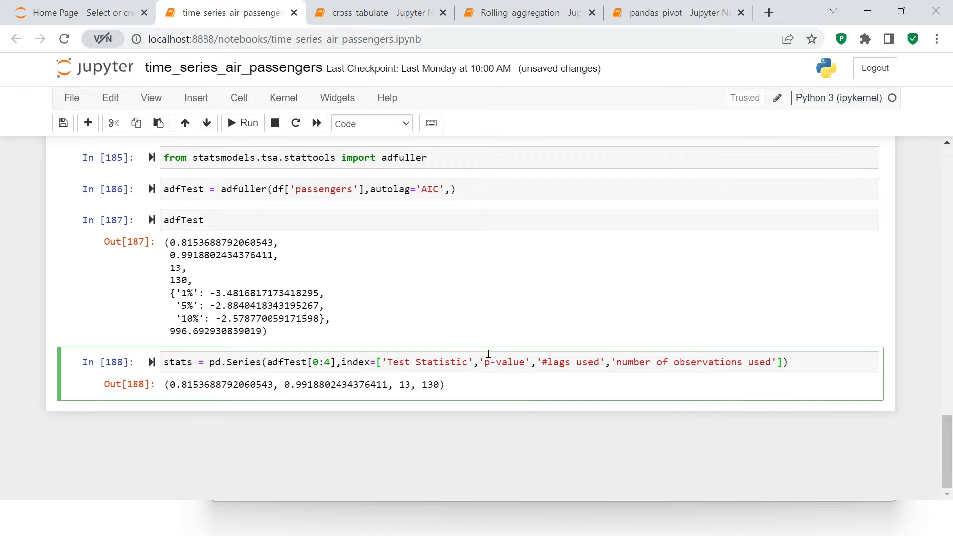
pyautogui.hotkey('ctrl', 'Return')
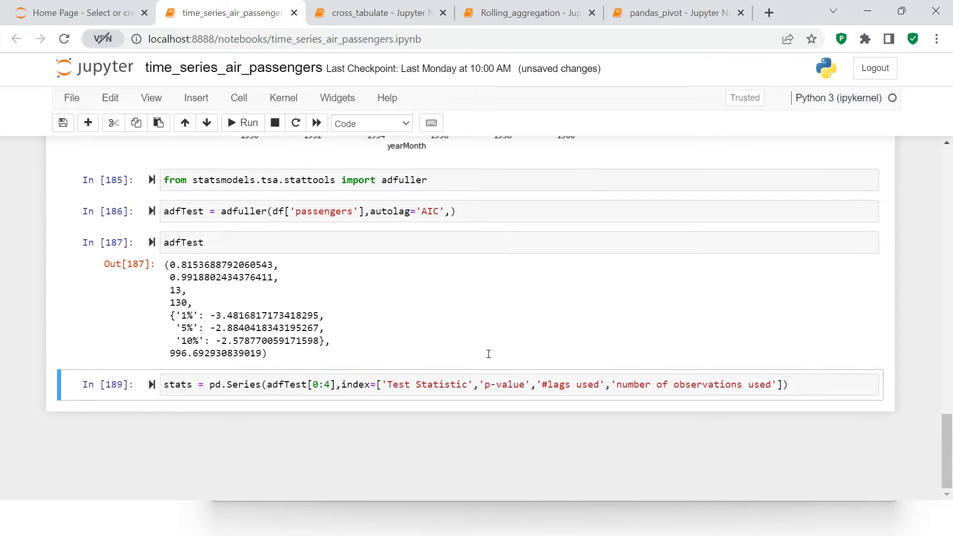
# Add a line with stats below the pd.Series assignment and rerun the cell to display the labelled Series.
pyautogui.click(808, 387)
pyautogui.press('Return')
pyautogui.write('stat')
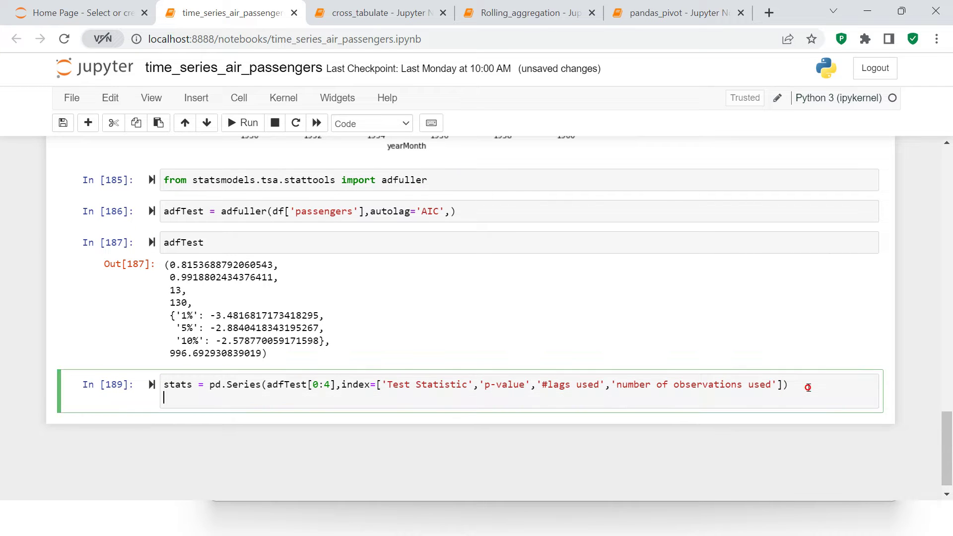
pyautogui.press('Tab')
pyautogui.press('Down')
pyautogui.press('Return')
pyautogui.hotkey('ctrl', 'Return')
pyautogui.moveTo(945, 447); pyautogui.dragTo(945, 460)
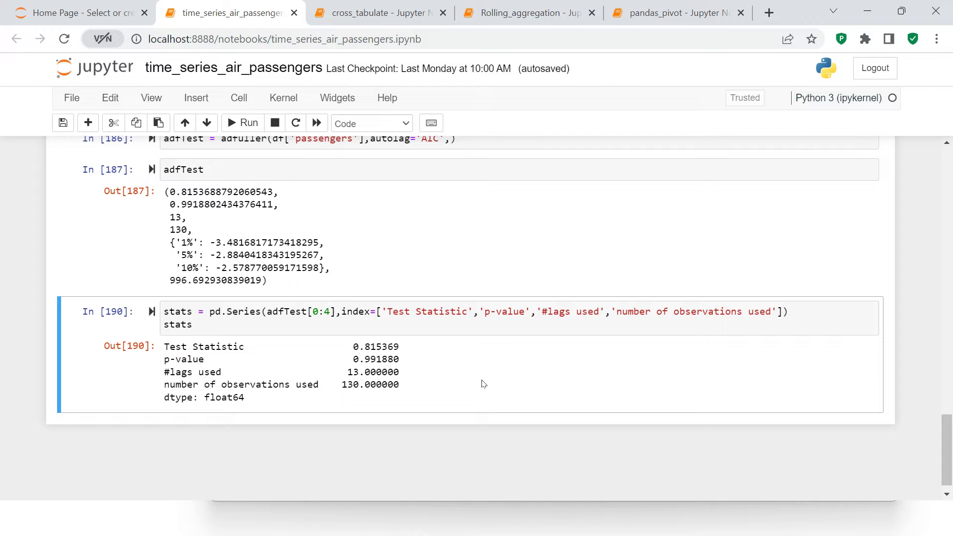
# Start a for loop in a new cell below the stats output and highlight the critical-values dictionary in the adfTest output.
pyautogui.press('b')
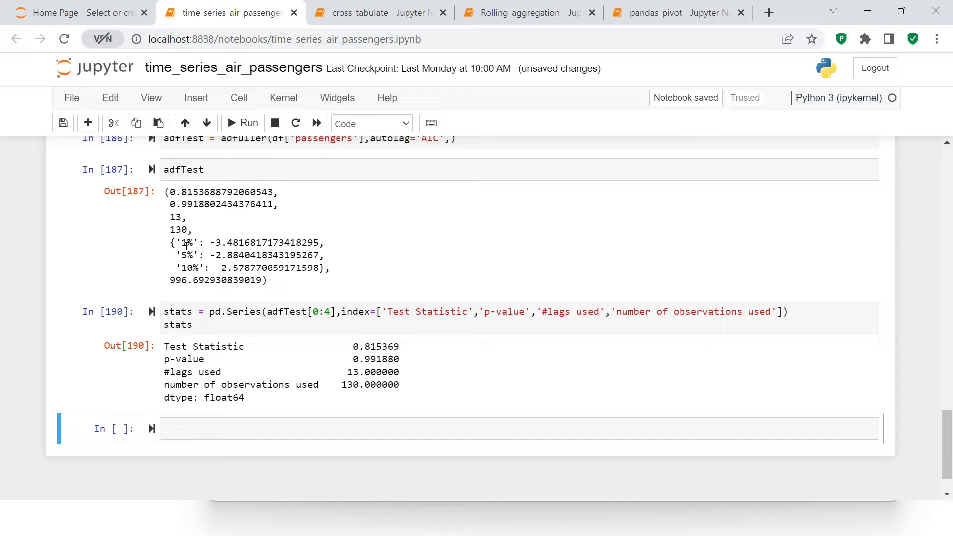
pyautogui.click(232, 430)
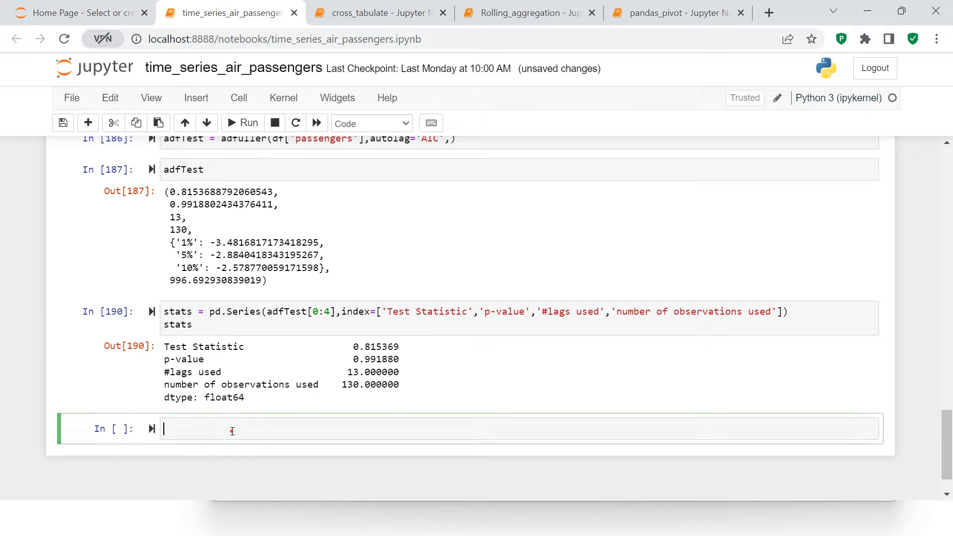
pyautogui.write('for x')
pyautogui.moveTo(171, 242); pyautogui.dragTo(326, 269)
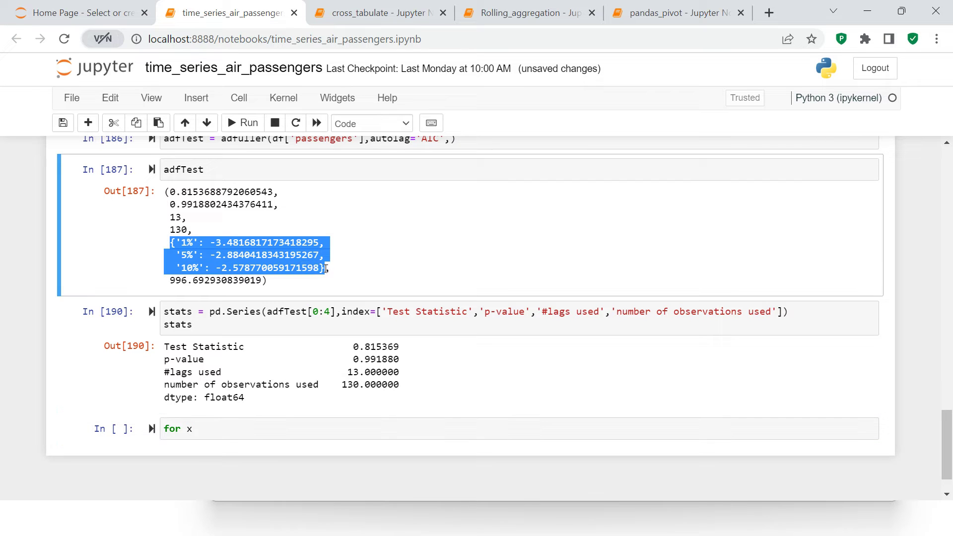
pyautogui.click(238, 438)
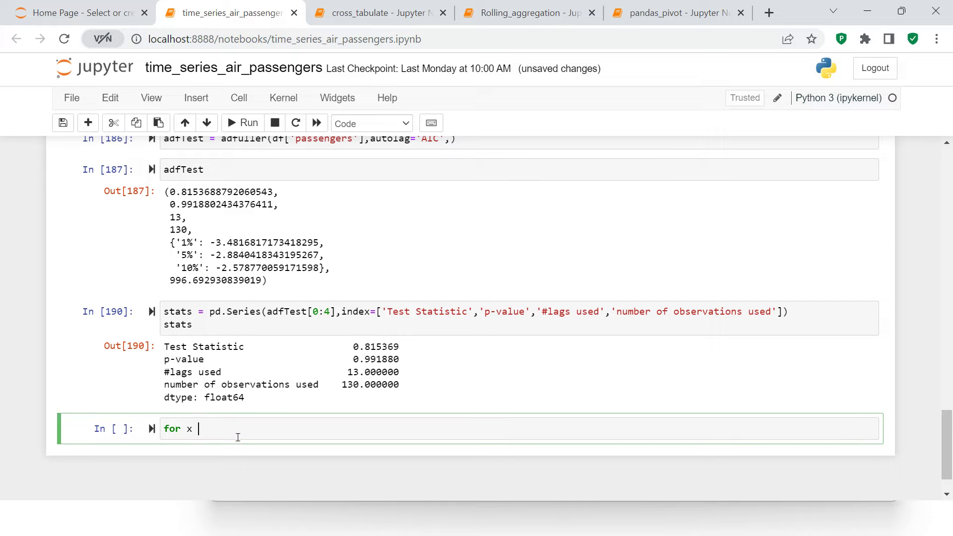
# Complete the loop header as for key, values in adfTest[4].items(): and start its indented body line.
pyautogui.write('key, values in ad')
pyautogui.press('Tab')
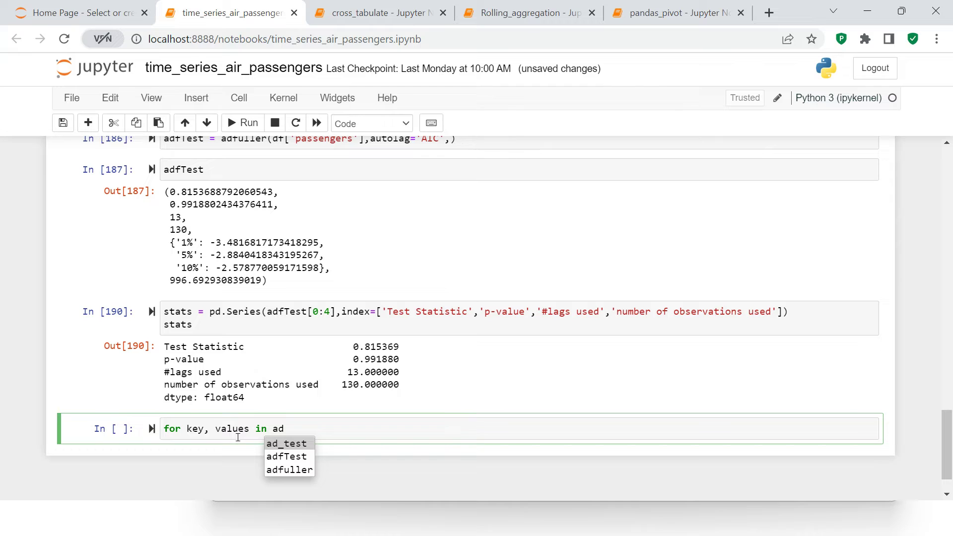
pyautogui.press('Down')
pyautogui.press('Down')
pyautogui.press('Up')
pyautogui.press('Return')
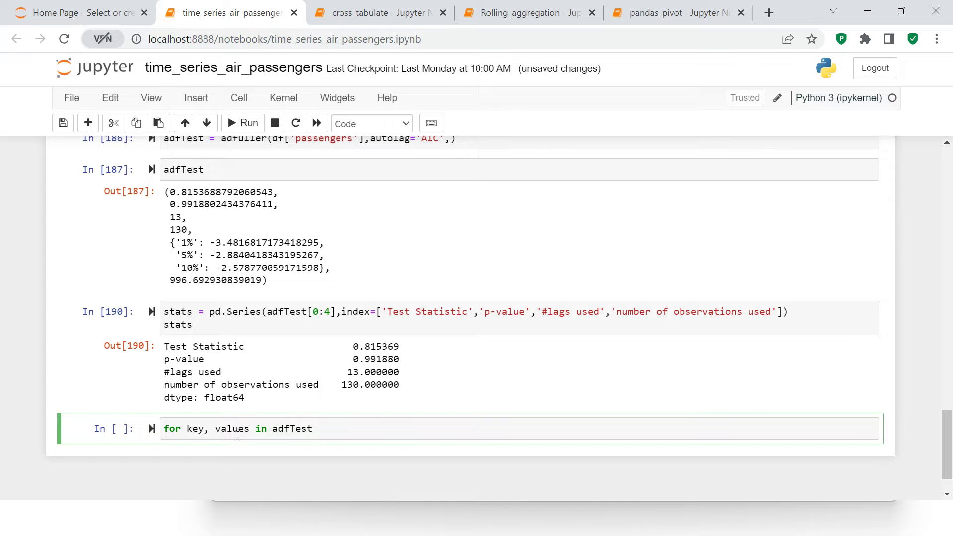
pyautogui.write('[4')
pyautogui.write('.items():')
pyautogui.press('Return')
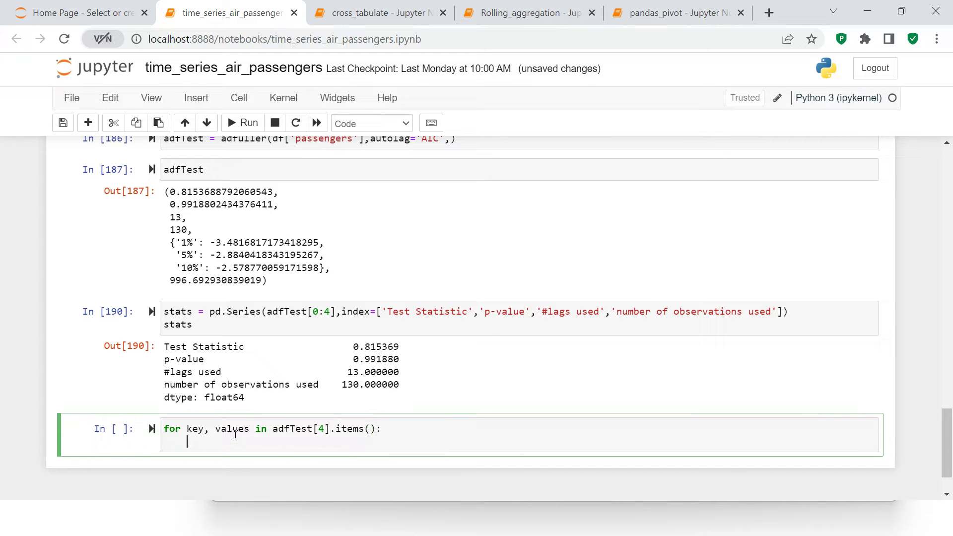
# Add print(key,values) as the loop body and run the cell to list the critical values.
pyautogui.write('print(key,values')
pyautogui.hotkey('ctrl', 'Return')
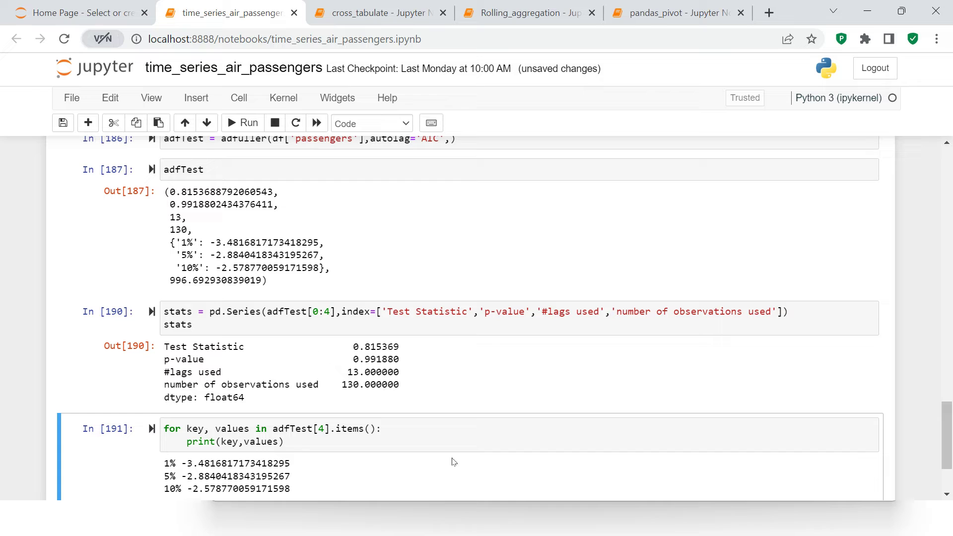
pyautogui.scroll(-1, 946, 459)
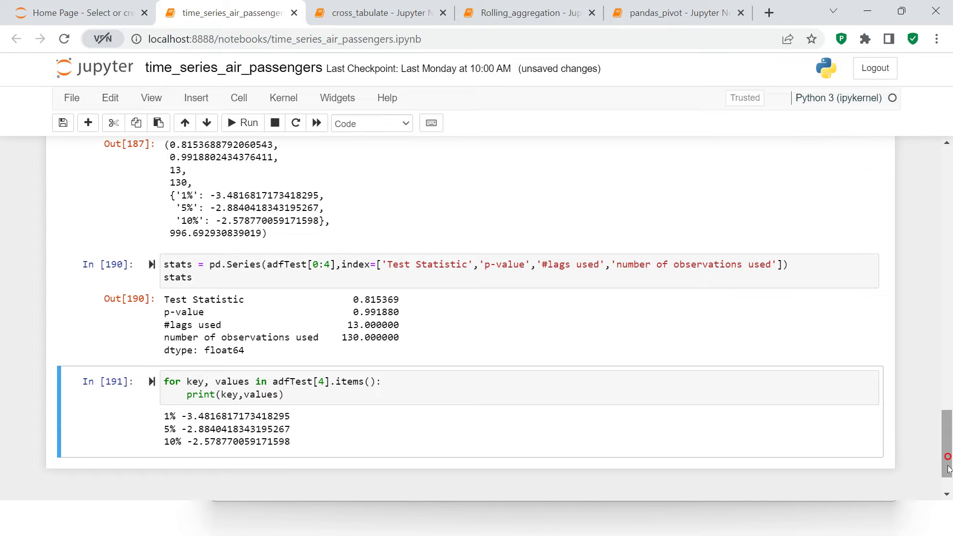
# Add an empty string '' before key and a ":" separator between key and values in the loop's print call.
pyautogui.click(442, 396)
pyautogui.press('Left')
pyautogui.press('Left')
pyautogui.press('Left')
pyautogui.press('Left')
pyautogui.press('Left')
pyautogui.press('Left')
pyautogui.press('Left')
pyautogui.press('Left')
pyautogui.press('Left')
pyautogui.press('Left')
pyautogui.press('Left')
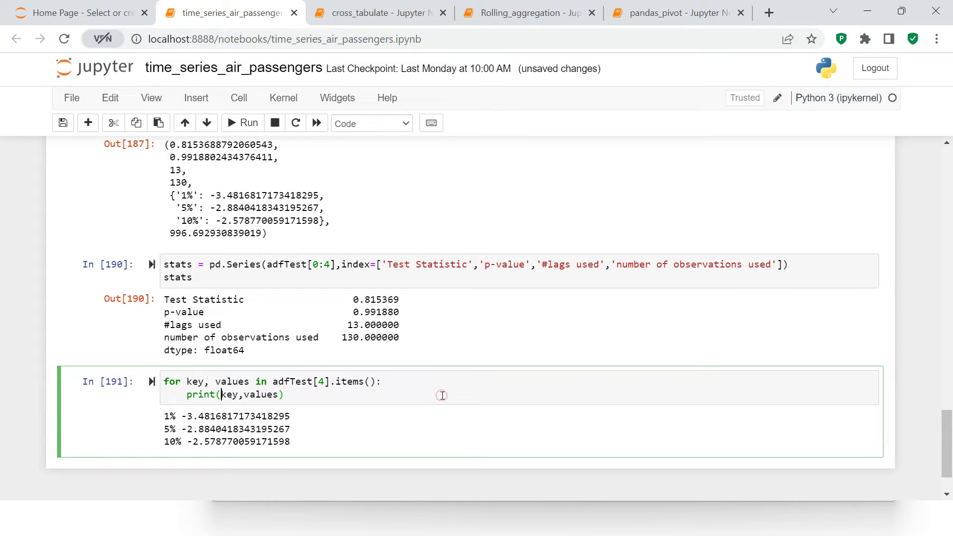
pyautogui.write("'',")
pyautogui.press('Right')
pyautogui.press('Right')
pyautogui.press('Right')
pyautogui.write('"')
pyautogui.write('",')
pyautogui.press('Left')
pyautogui.write(':')
# Fill the empty string in the print call with criticality and rerun the cell.
pyautogui.press('Left')
pyautogui.press('Left')
pyautogui.press('Left')
pyautogui.press('Left')
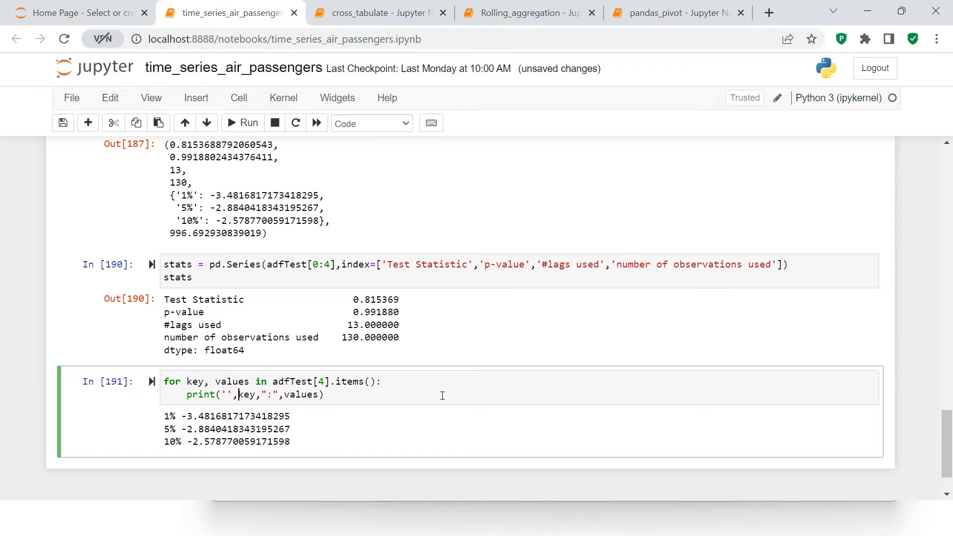
pyautogui.write('crit')
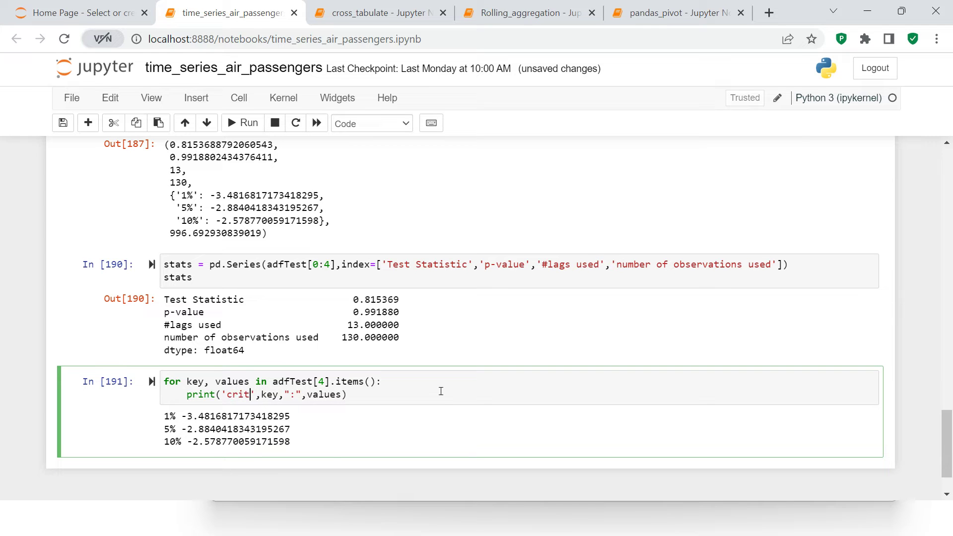
pyautogui.write('icality')
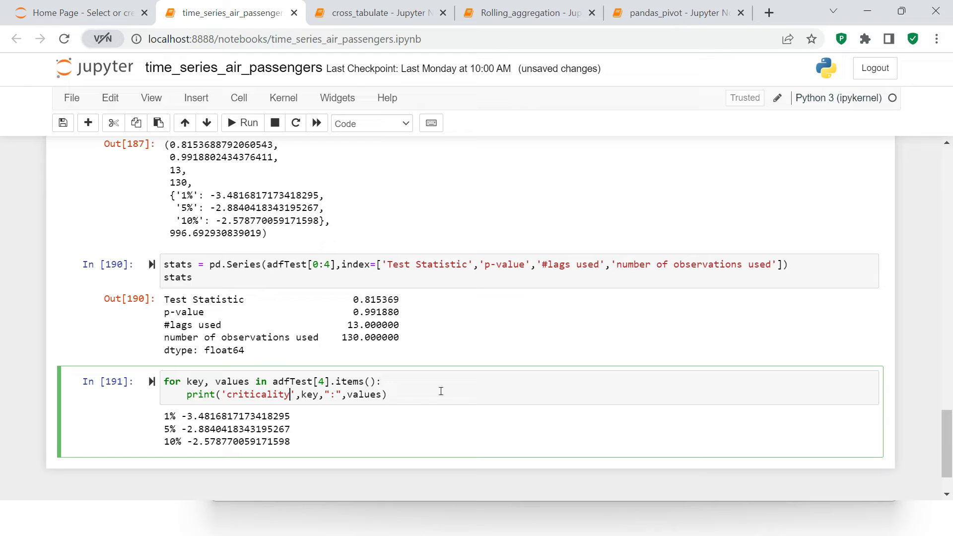
pyautogui.hotkey('ctrl', 'Return')
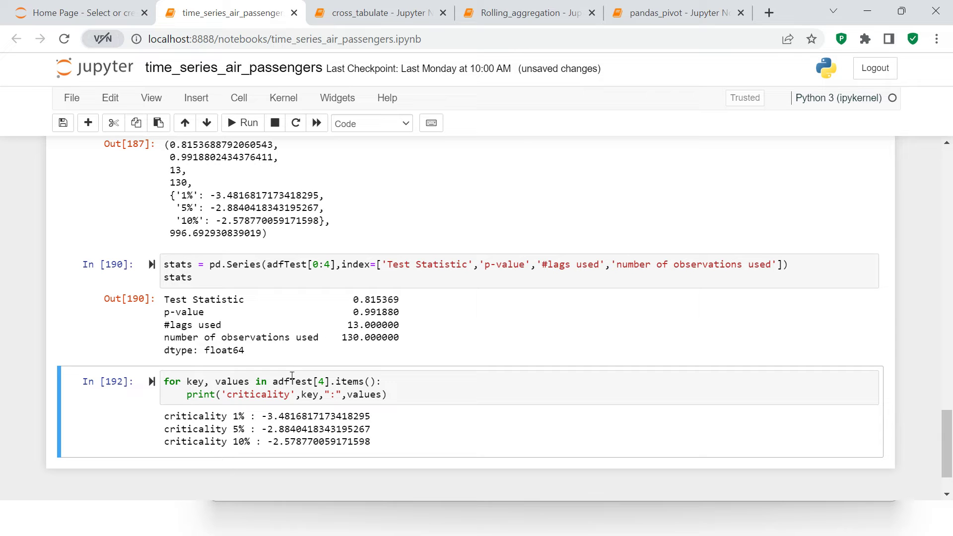
# Review the ADF rule on the presentation slide, and return to the notebook to compare the test statistic with the critical values.
pyautogui.hotkey('alt', 'Tab')
pyautogui.hotkey('alt', 'Tab')
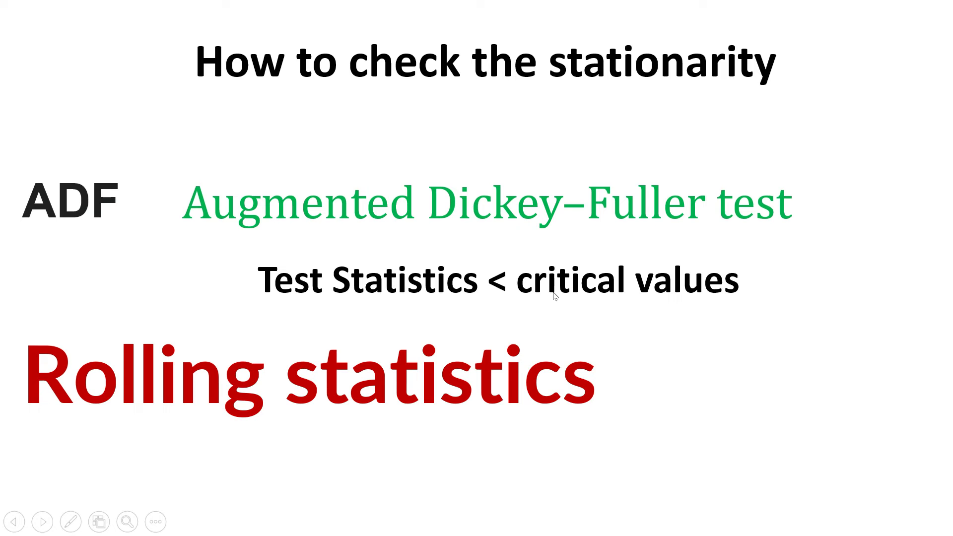
pyautogui.hotkey('alt', 'Tab')
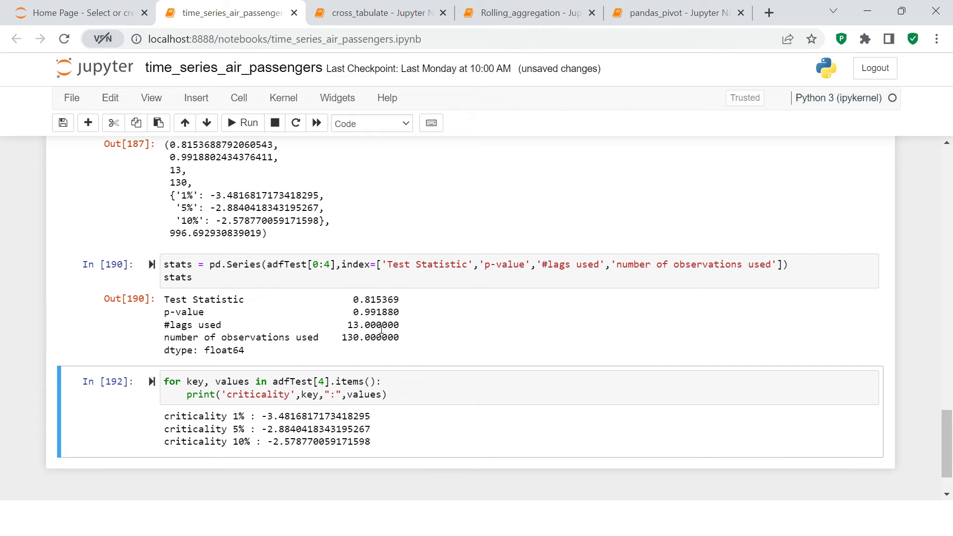
pyautogui.click(948, 454)
pyautogui.moveTo(947, 455)
pyautogui.mouseDown()
pyautogui.moveTo(947, 350)
pyautogui.moveTo(945, 471)
pyautogui.moveTo(944, 367)
pyautogui.moveTo(944, 456)
pyautogui.mouseUp()
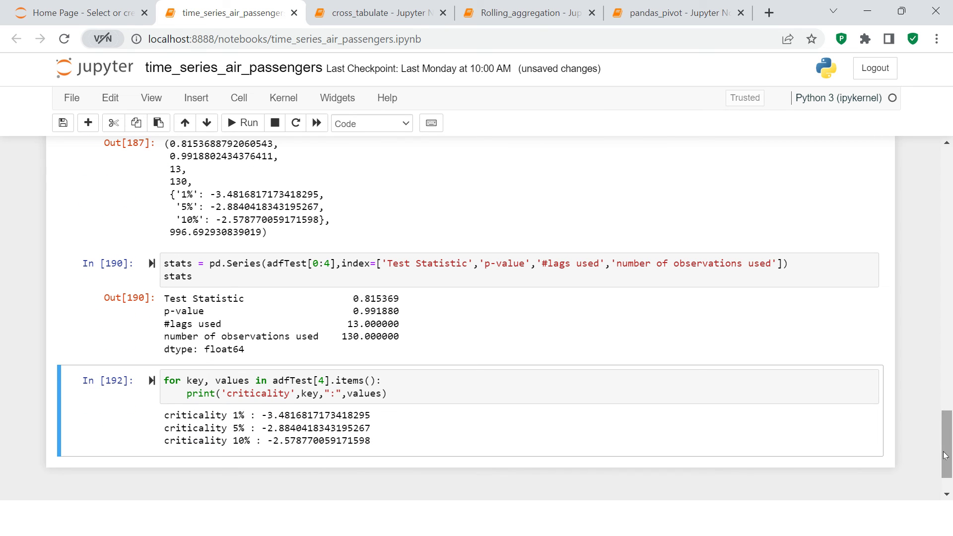